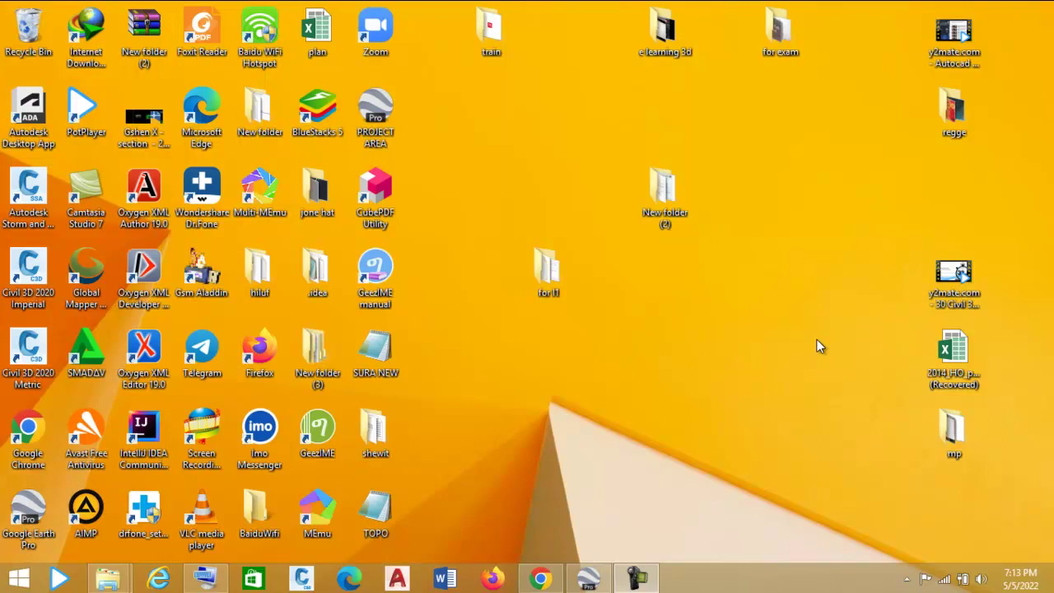
Step: Refresh the Windows desktop from its right-click menu
right_click(730, 159)
left_click(755, 202)
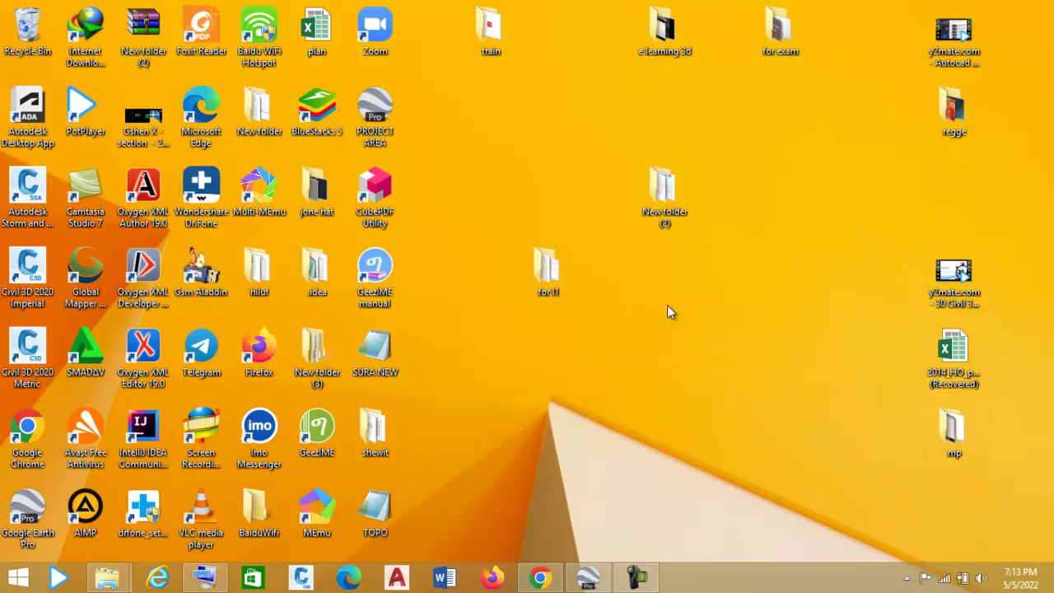
Step: Restore Google Earth Pro and zoom in to centre the street beside the construction site
left_click(587, 577)
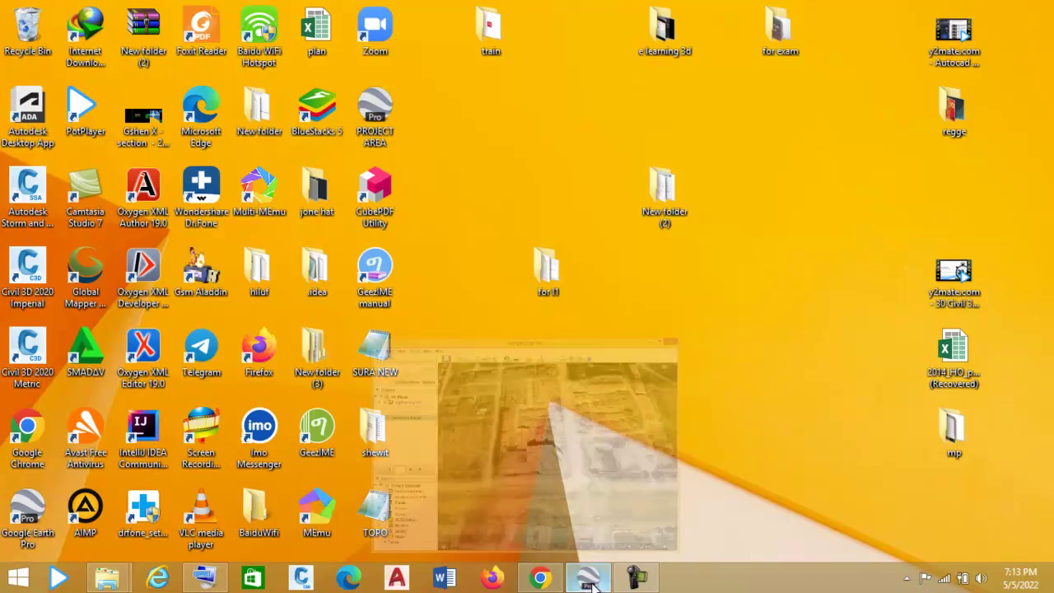
scroll(500, 239, "down", 2)
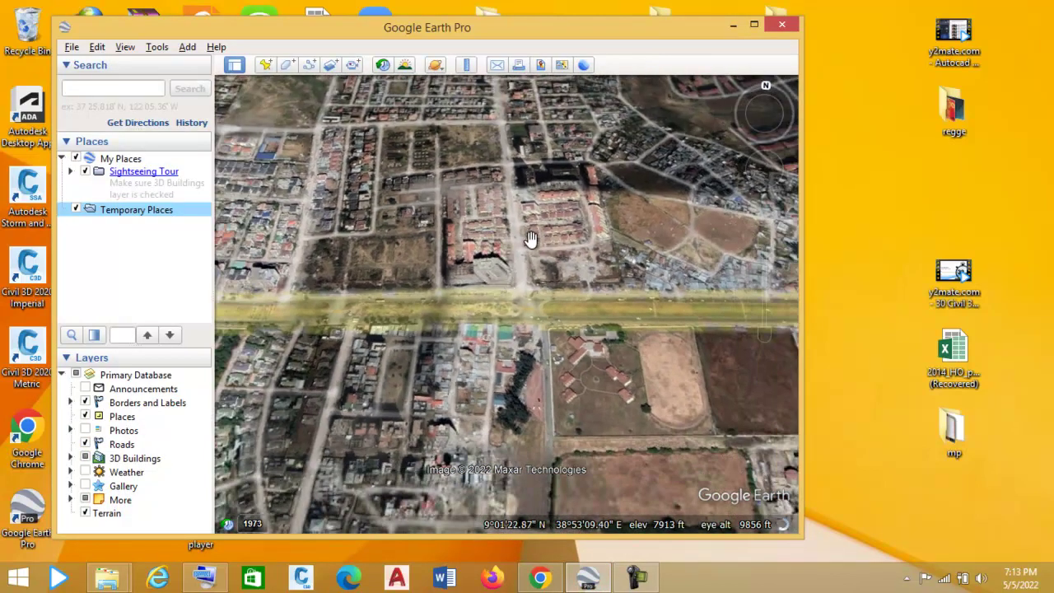
scroll(531, 253, "up", 1)
scroll(527, 257, "up", 2)
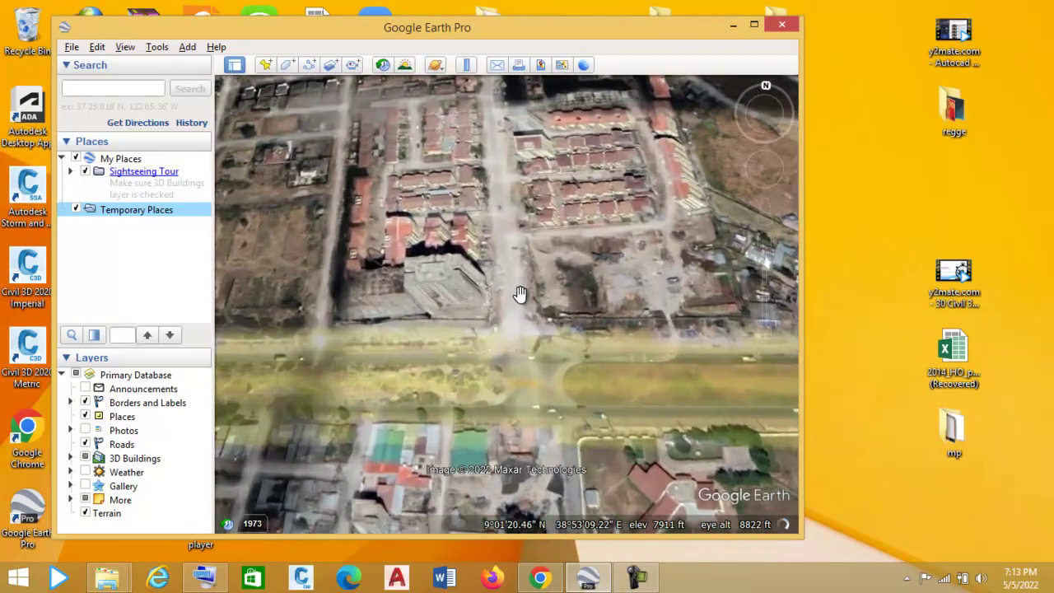
scroll(519, 294, "up", 1)
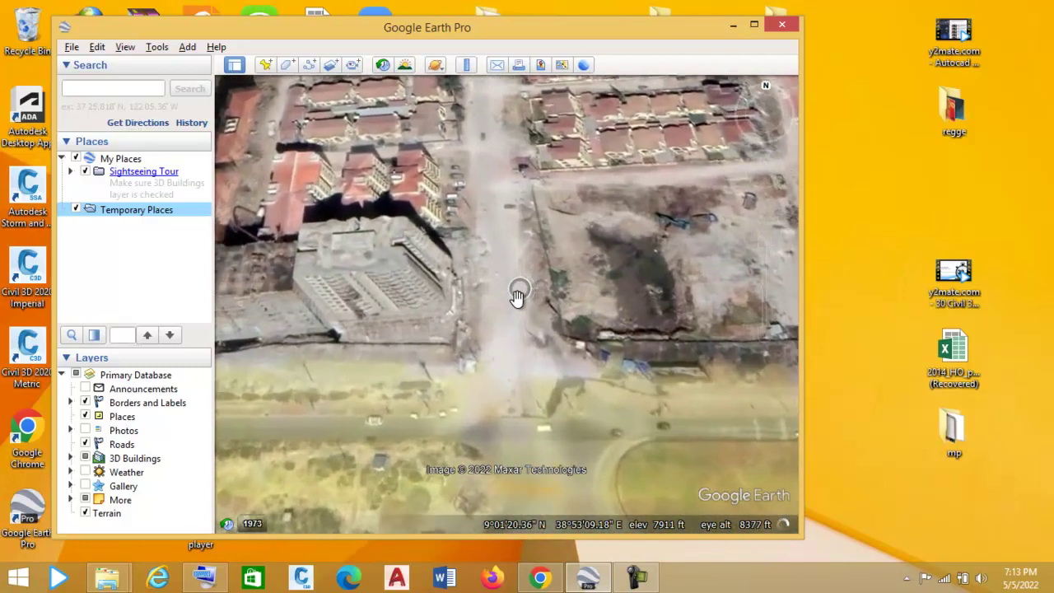
left_click_drag(484, 190, 437, 228)
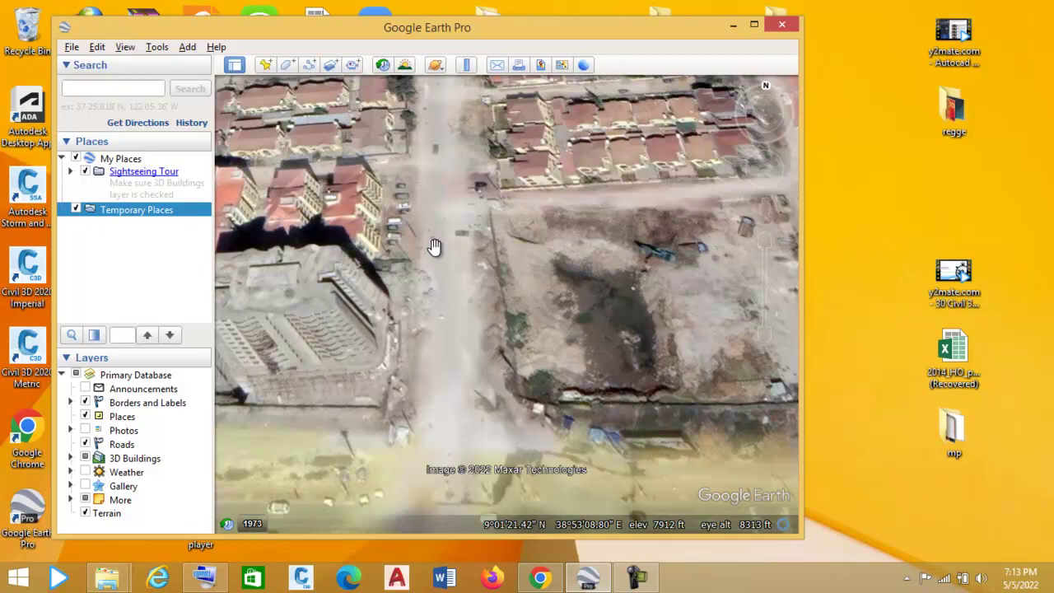
left_click_drag(424, 270, 453, 265)
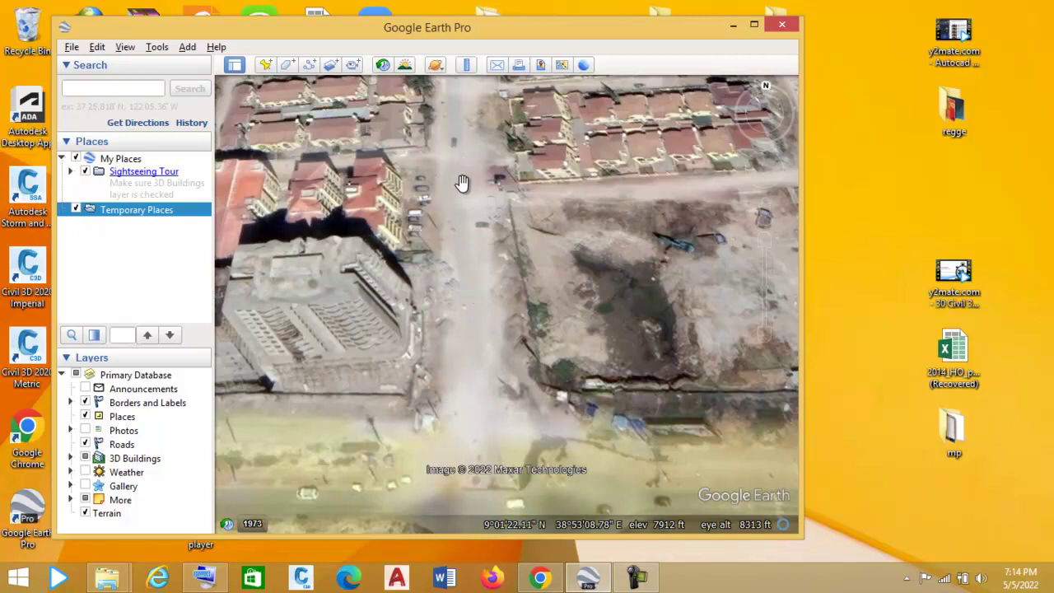
Step: Start a new path named 'PROJECT AREA' and move its properties dialog aside
left_click(309, 66)
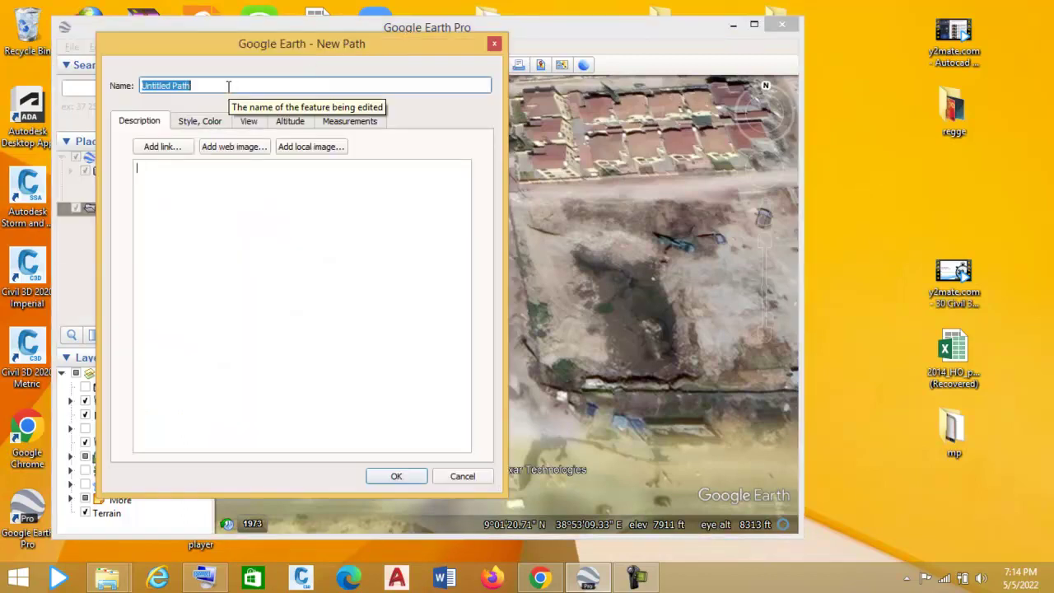
type("PROJECT AREA")
left_click_drag(400, 47, 132, 73)
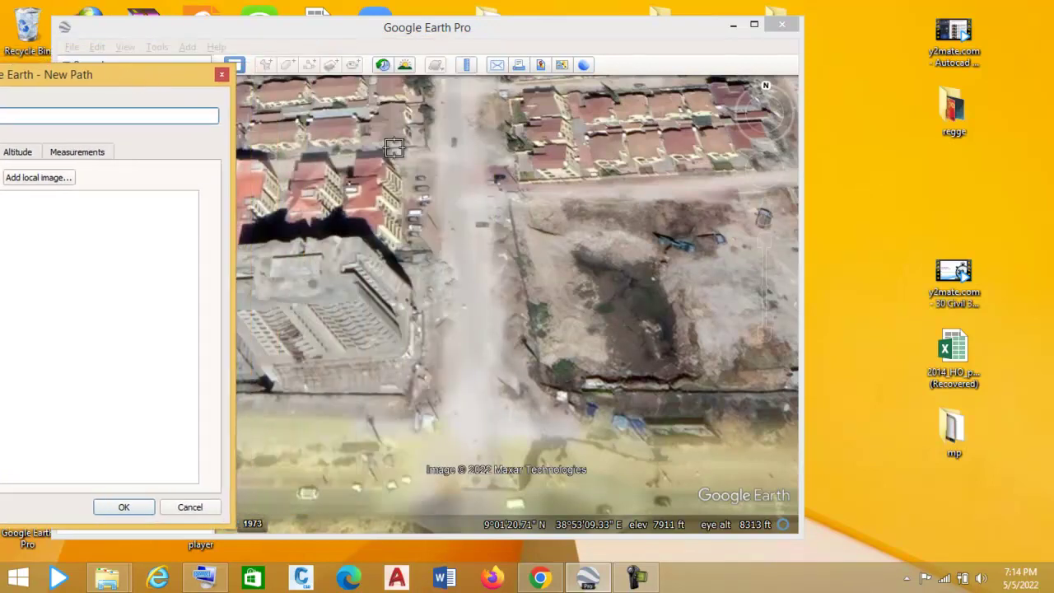
scroll(459, 407, "up", 5)
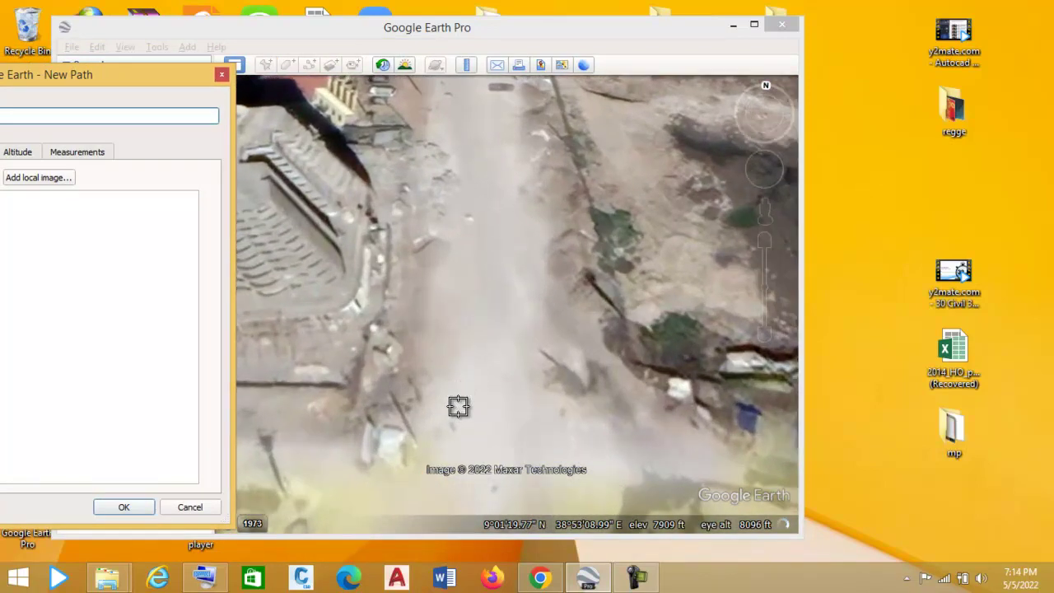
scroll(458, 406, "down", 3)
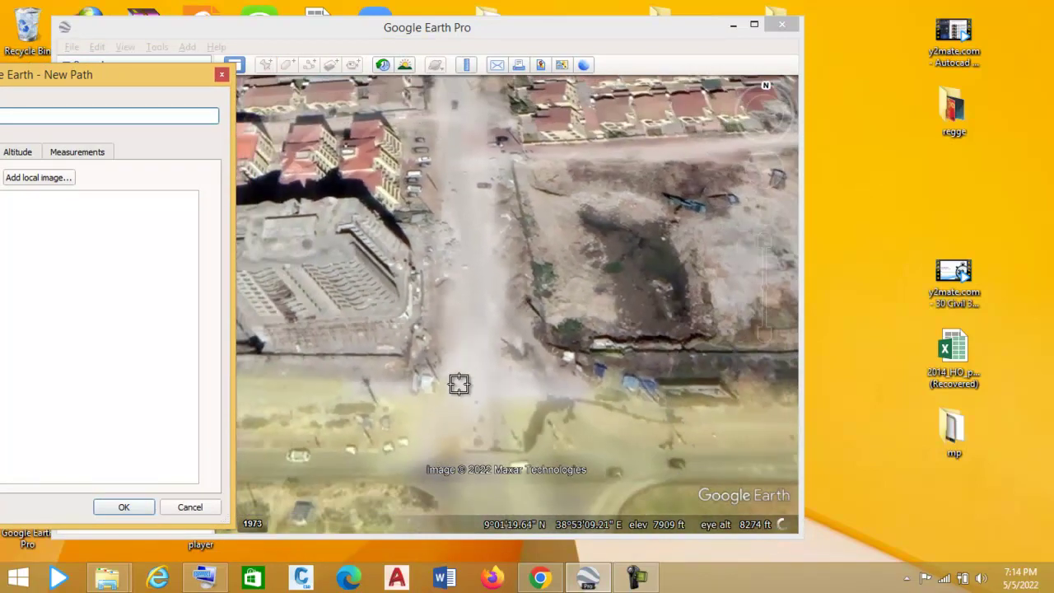
Step: Draw freehand red zigzag stretches back and forth across the street
mouse_move(418, 354)
left_mouse_down()
mouse_move(495, 351)
mouse_move(567, 329)
left_mouse_up()
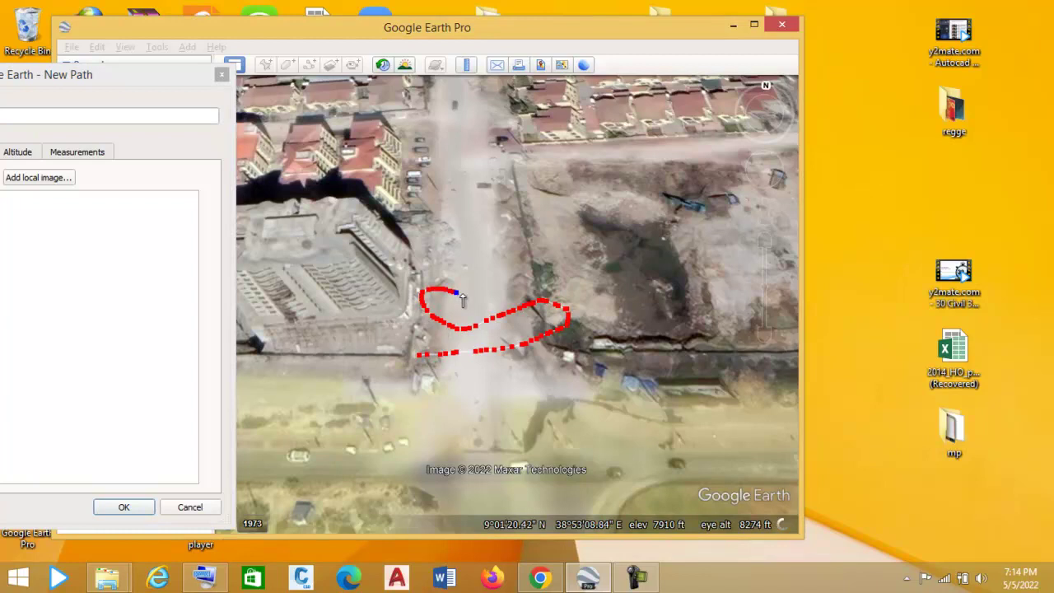
left_click_drag(519, 263, 426, 277)
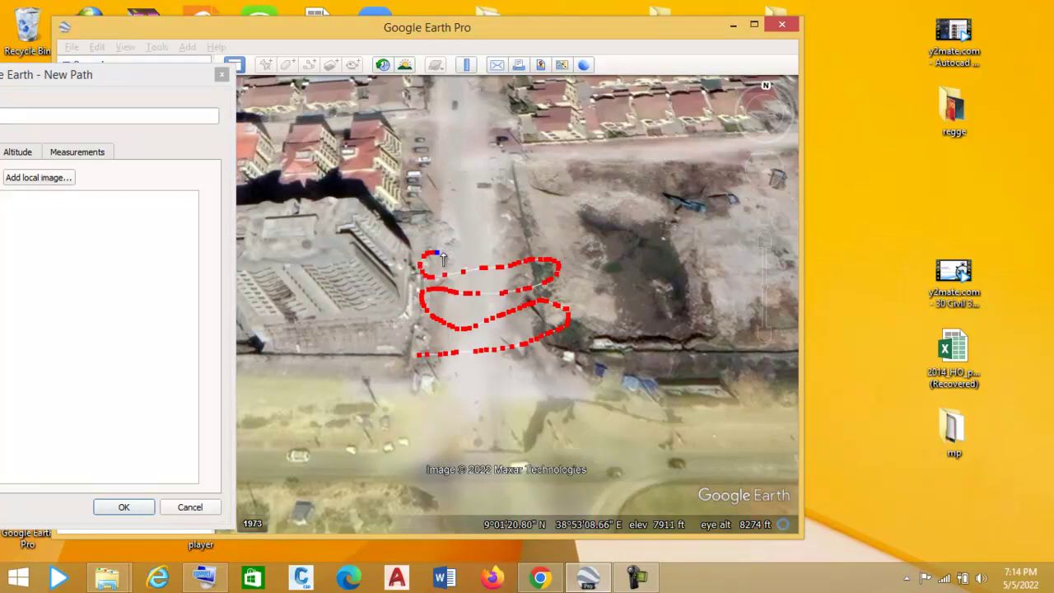
left_click_drag(479, 208, 505, 178)
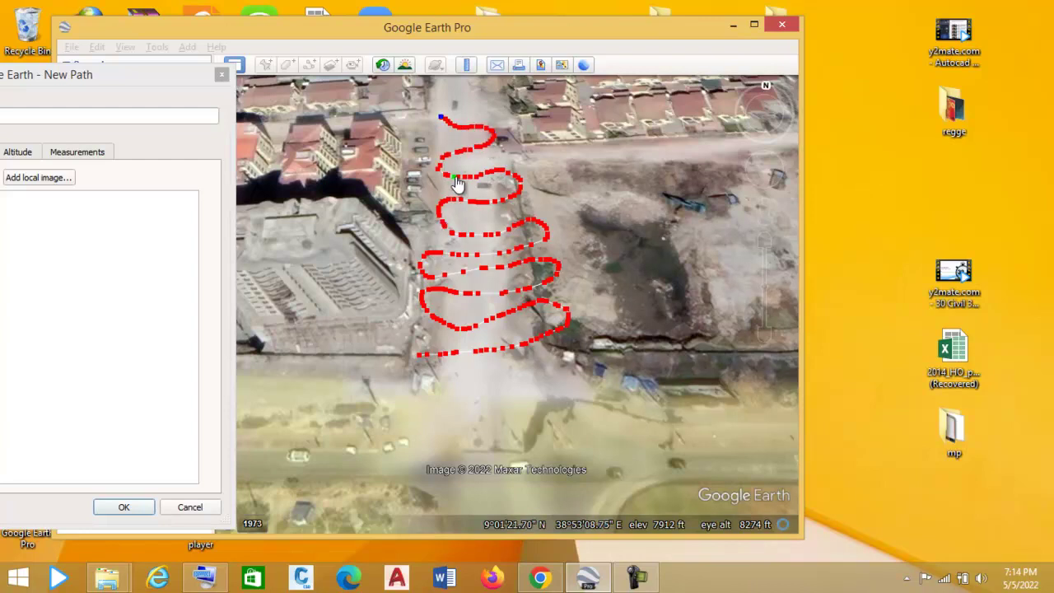
left_click_drag(445, 123, 434, 107)
mouse_move(446, 224)
left_mouse_down()
mouse_move(463, 347)
mouse_move(482, 268)
left_mouse_up()
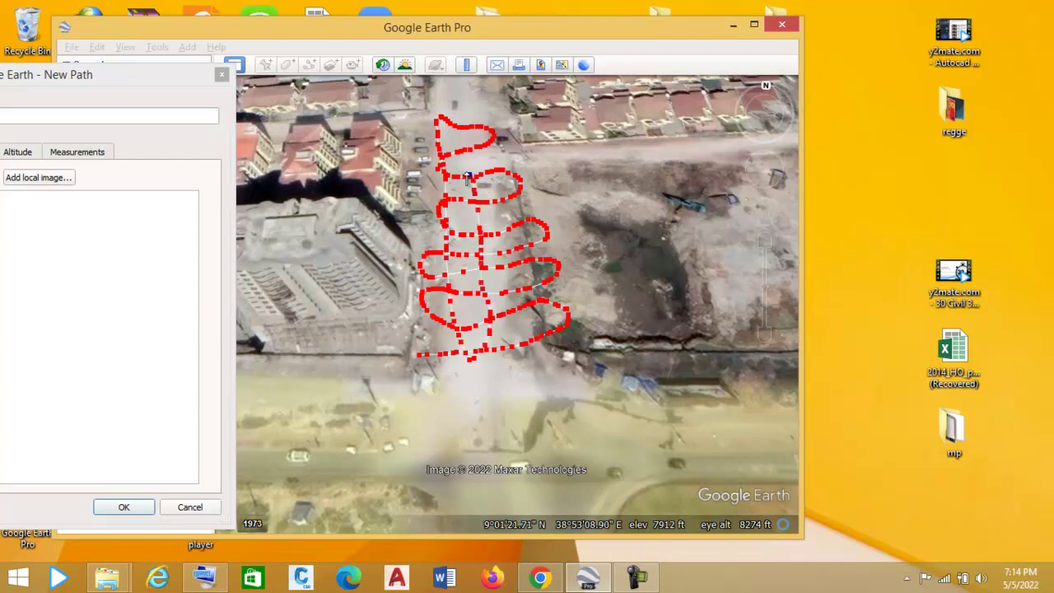
left_click_drag(479, 190, 527, 337)
left_click_drag(539, 300, 489, 182)
left_click_drag(458, 216, 465, 318)
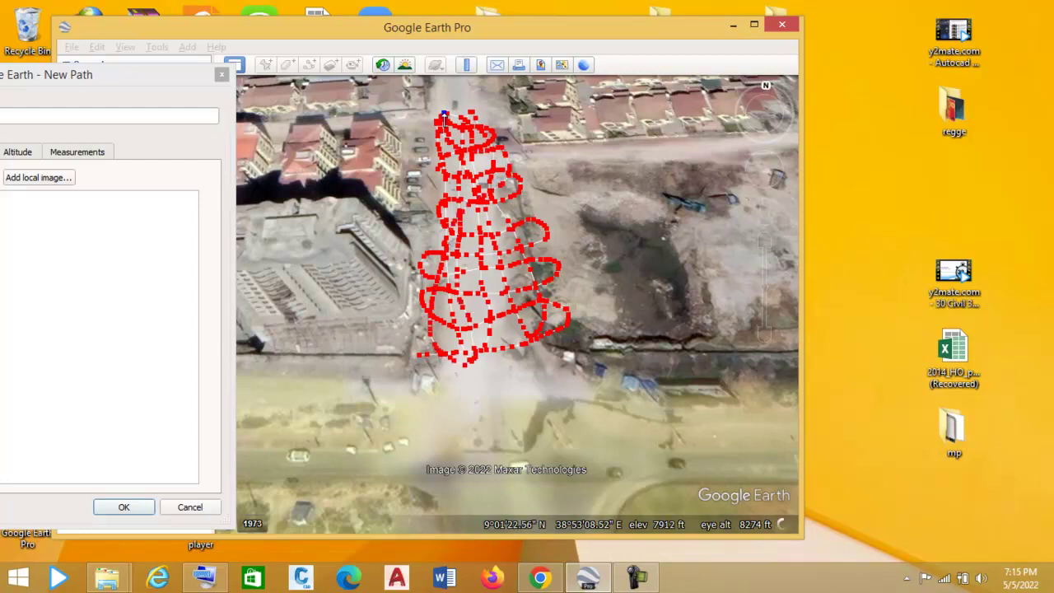
Step: Move the view up the street and loop the path along its upper part
scroll(490, 230, "down", 1)
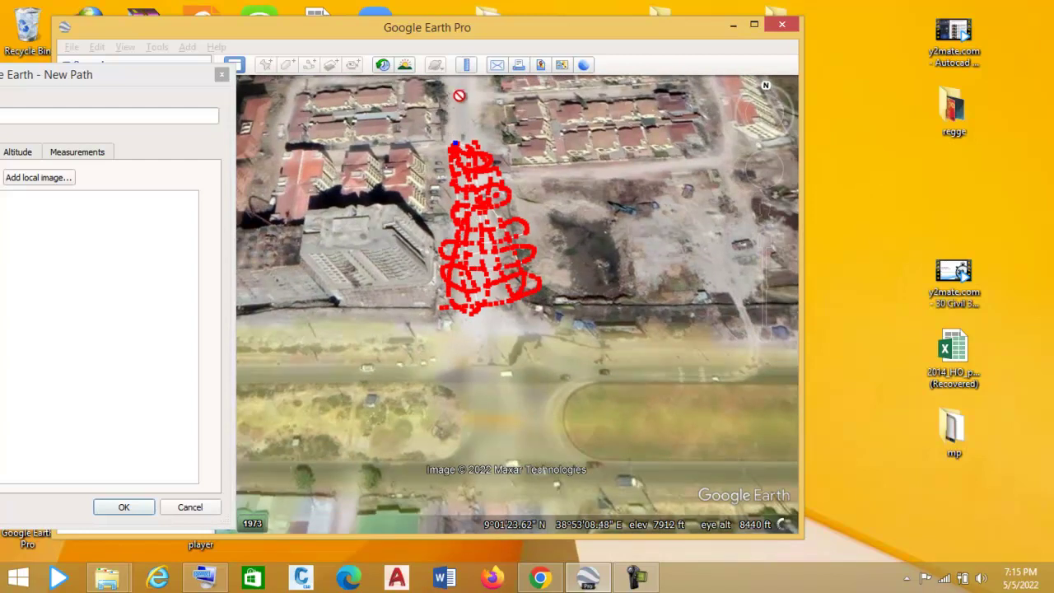
mouse_move(759, 111)
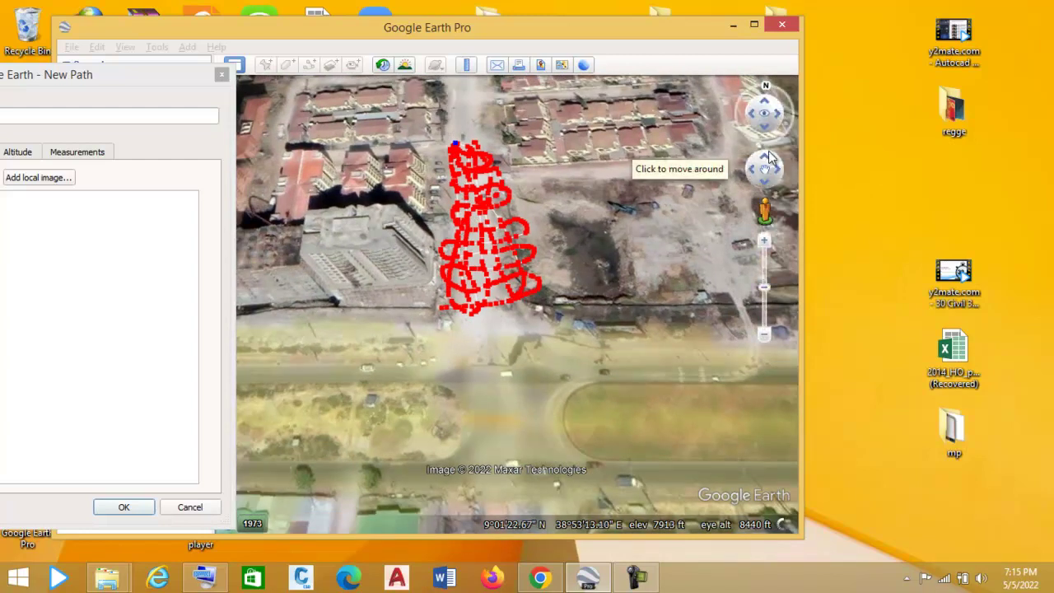
left_click(764, 158)
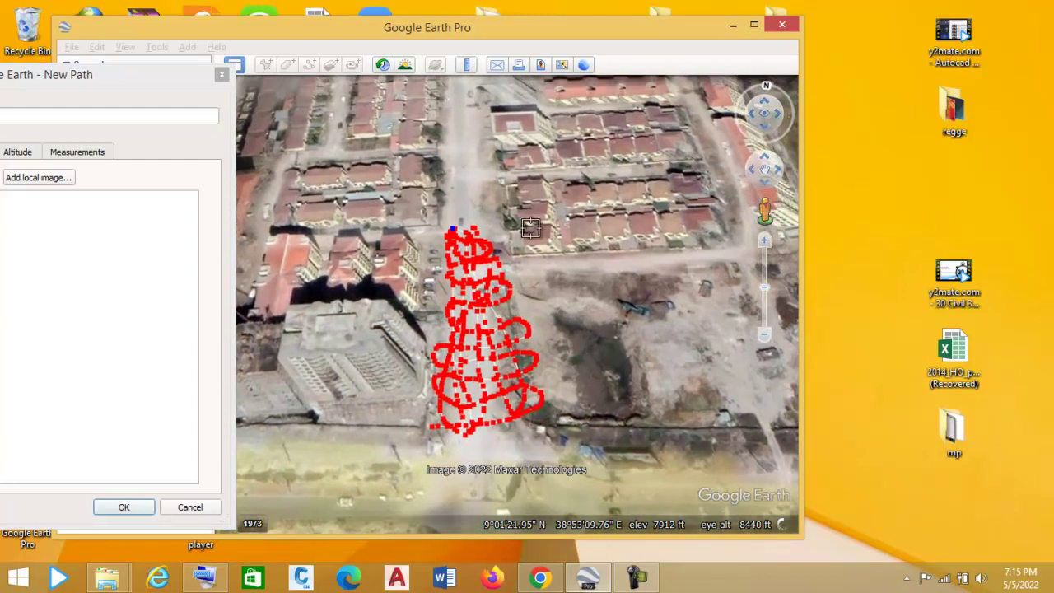
scroll(427, 224, "up", 1)
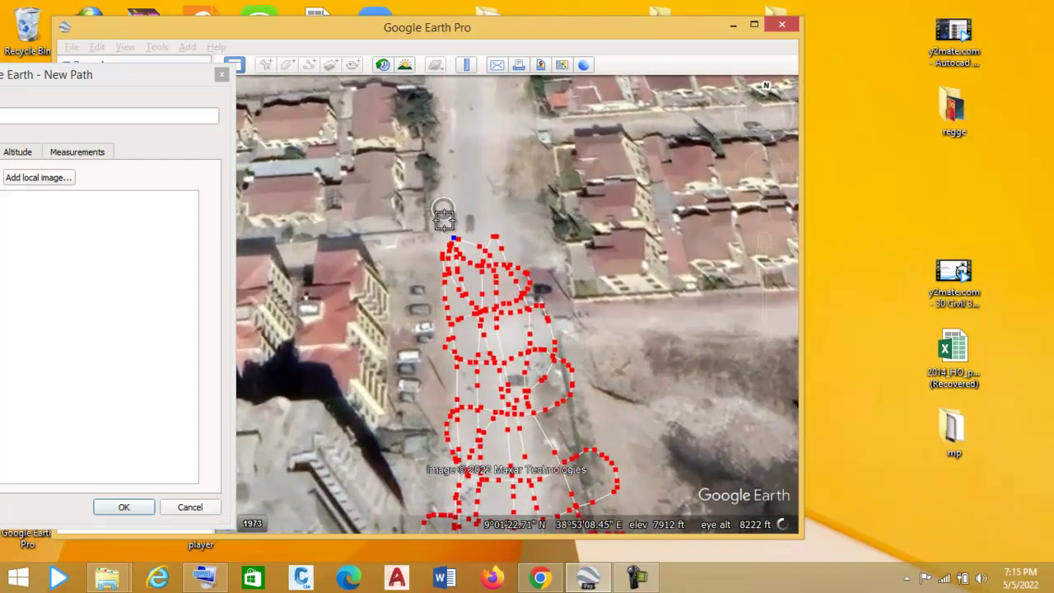
mouse_move(455, 170)
left_mouse_down()
mouse_move(467, 257)
mouse_move(513, 213)
mouse_move(491, 155)
mouse_move(479, 235)
left_mouse_up()
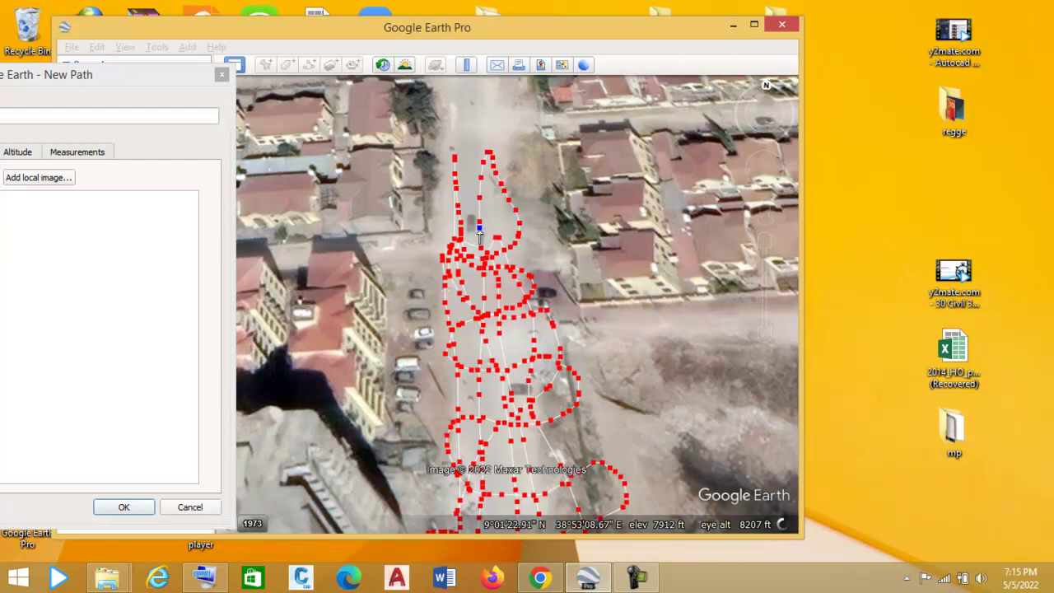
mouse_move(506, 160)
left_mouse_down()
mouse_move(481, 240)
mouse_move(458, 204)
mouse_move(514, 192)
mouse_move(506, 167)
mouse_move(453, 164)
mouse_move(466, 140)
mouse_move(509, 136)
mouse_move(486, 112)
mouse_move(442, 121)
mouse_move(457, 108)
mouse_move(476, 205)
mouse_move(513, 178)
mouse_move(466, 117)
mouse_move(465, 278)
mouse_move(486, 408)
left_mouse_up()
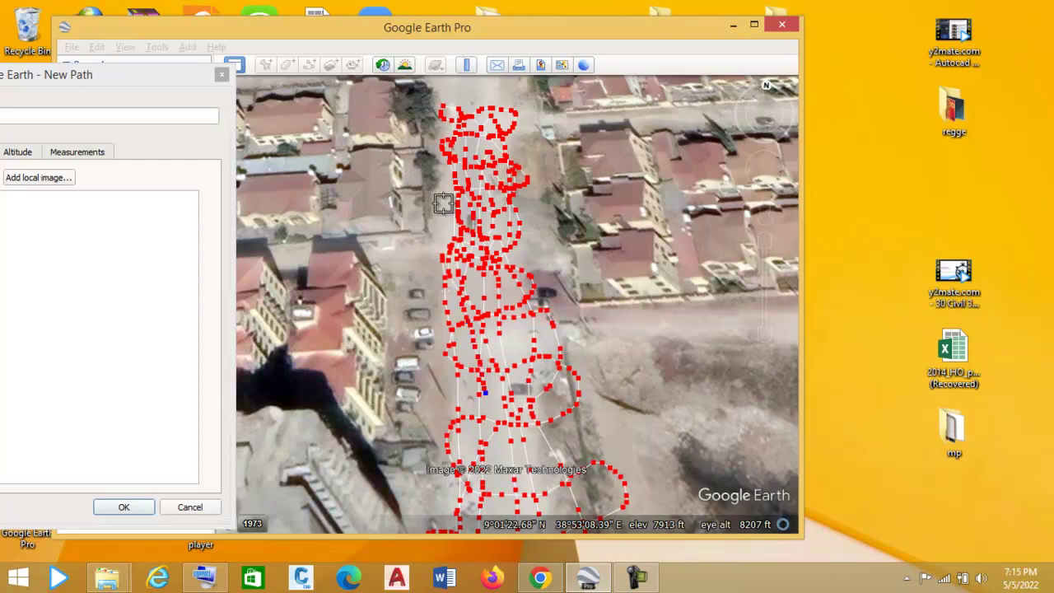
scroll(458, 216, "down", 1)
Step: Sweep more path stretches down the street and add points below the traced area
mouse_move(480, 229)
left_mouse_down()
mouse_move(472, 261)
mouse_move(490, 358)
mouse_move(520, 409)
mouse_move(494, 392)
mouse_move(524, 293)
mouse_move(442, 311)
left_mouse_up()
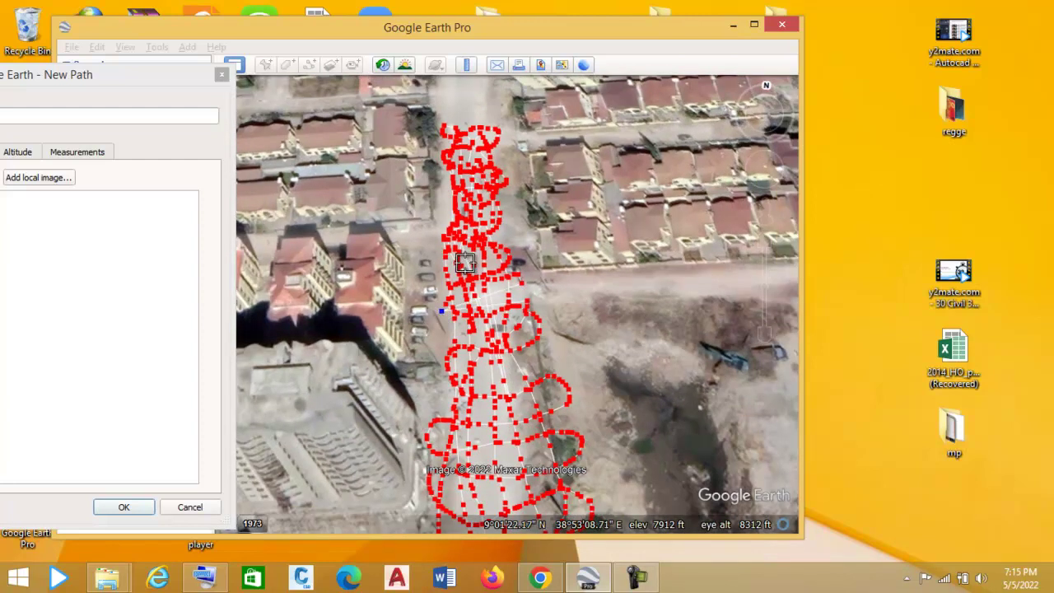
mouse_move(430, 229)
left_mouse_down()
mouse_move(484, 292)
mouse_move(487, 359)
left_mouse_up()
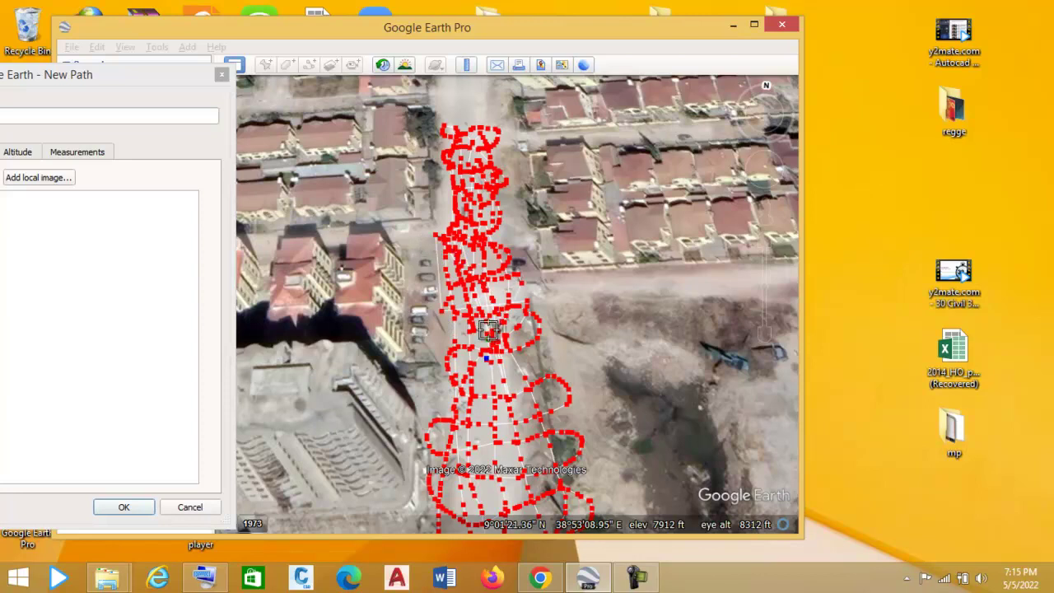
mouse_move(539, 297)
left_mouse_down()
mouse_move(585, 397)
mouse_move(494, 418)
mouse_move(480, 398)
left_mouse_up()
left_click(489, 362)
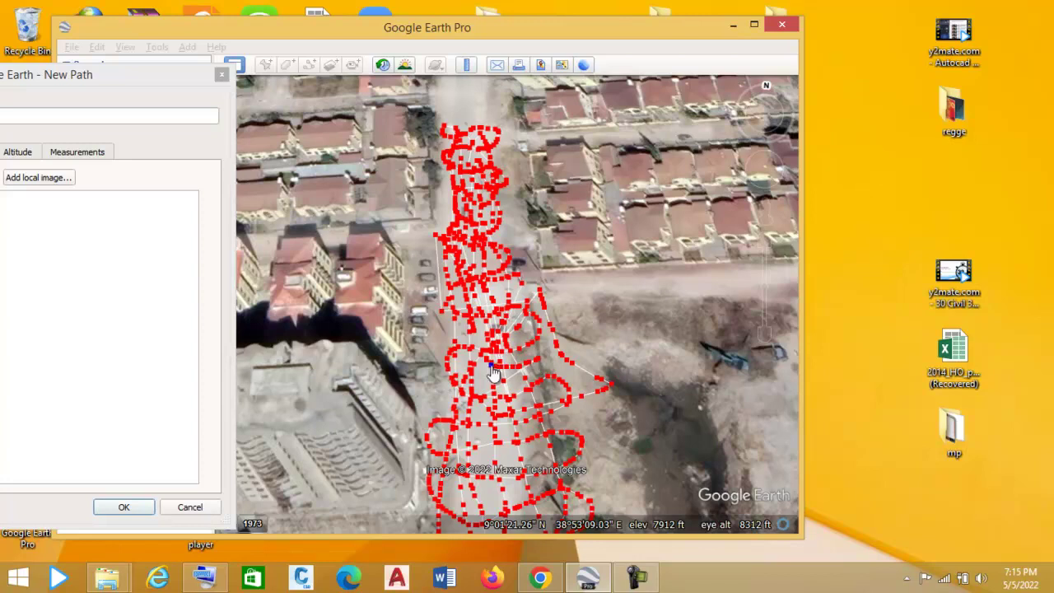
mouse_move(517, 183)
left_mouse_down()
mouse_move(499, 145)
mouse_move(527, 274)
left_mouse_up()
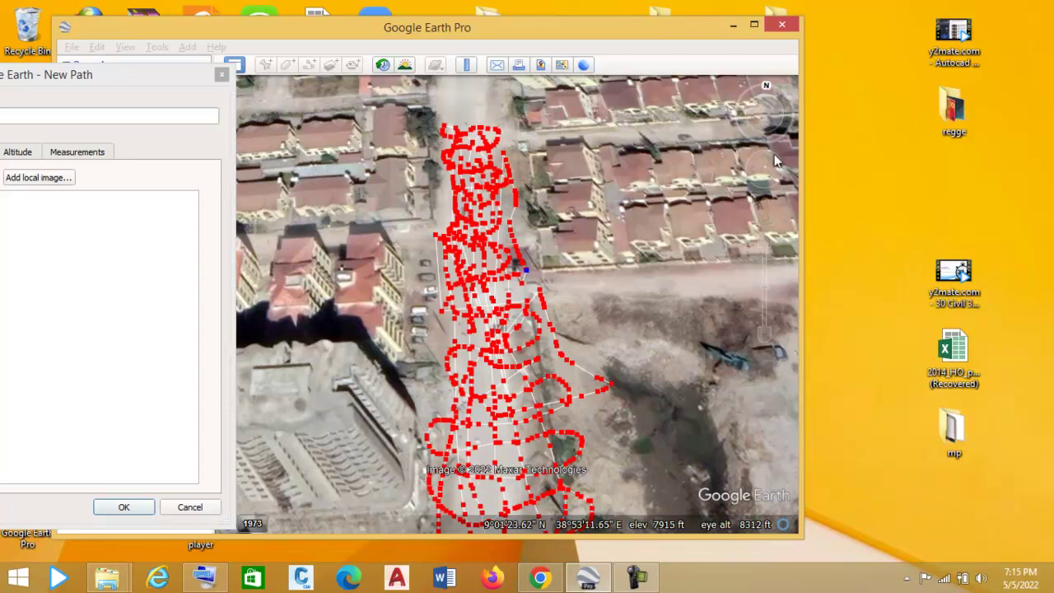
scroll(536, 439, "down", 3)
left_click(524, 452)
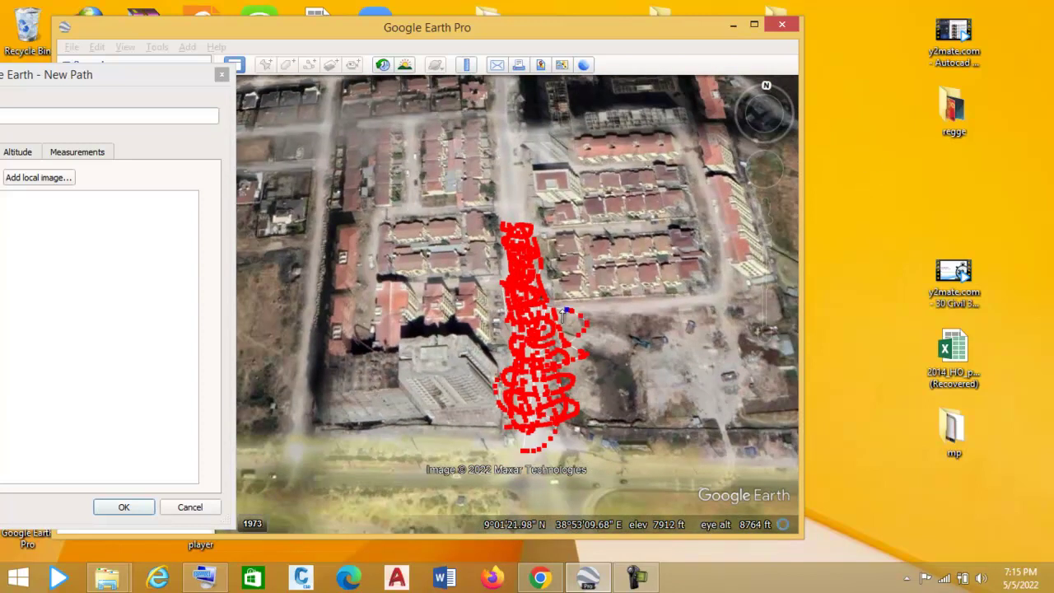
Step: Extend the path down-right and trace a new loop near the top
mouse_move(538, 339)
left_mouse_down()
mouse_move(528, 379)
mouse_move(576, 416)
left_mouse_up()
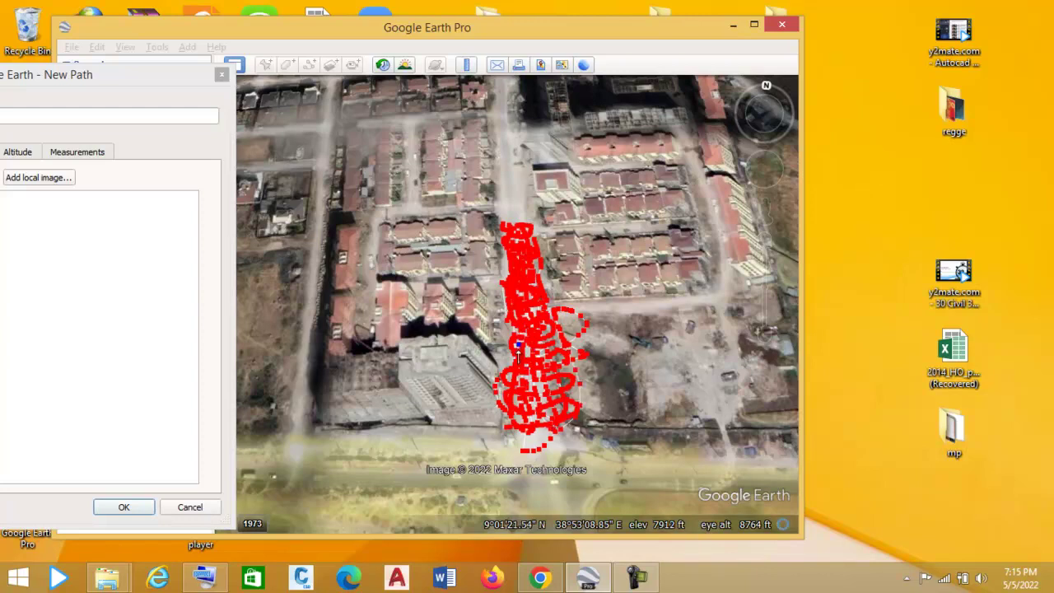
scroll(536, 284, "up", 2)
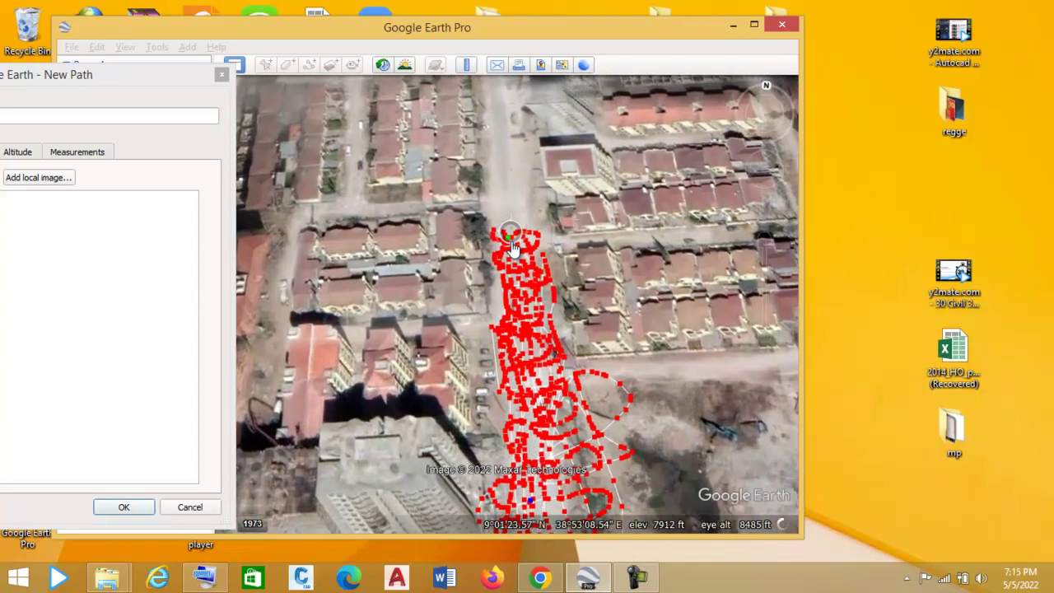
scroll(510, 244, "up", 2)
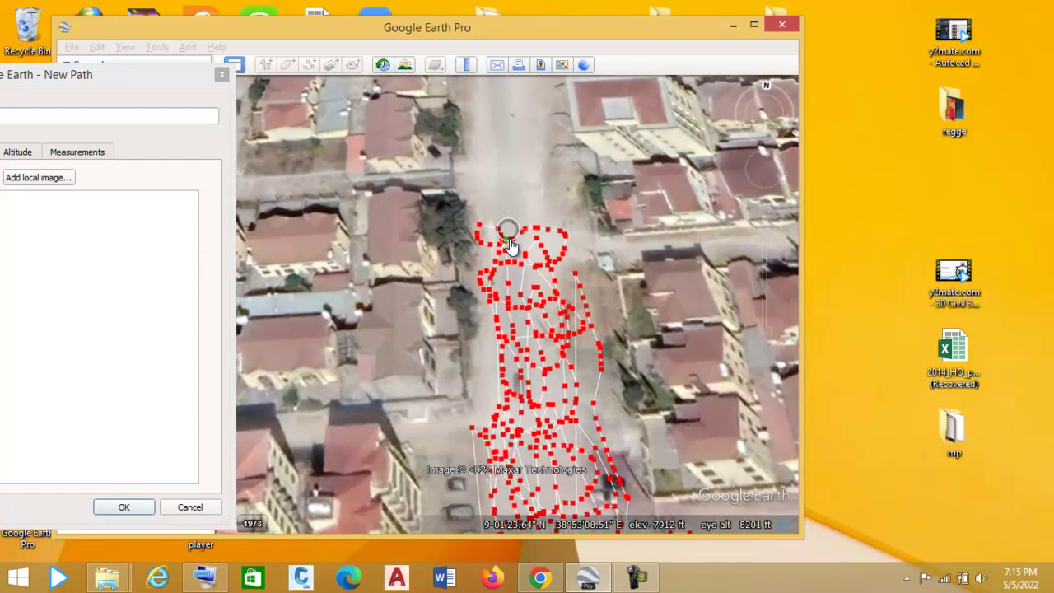
scroll(509, 244, "up", 1)
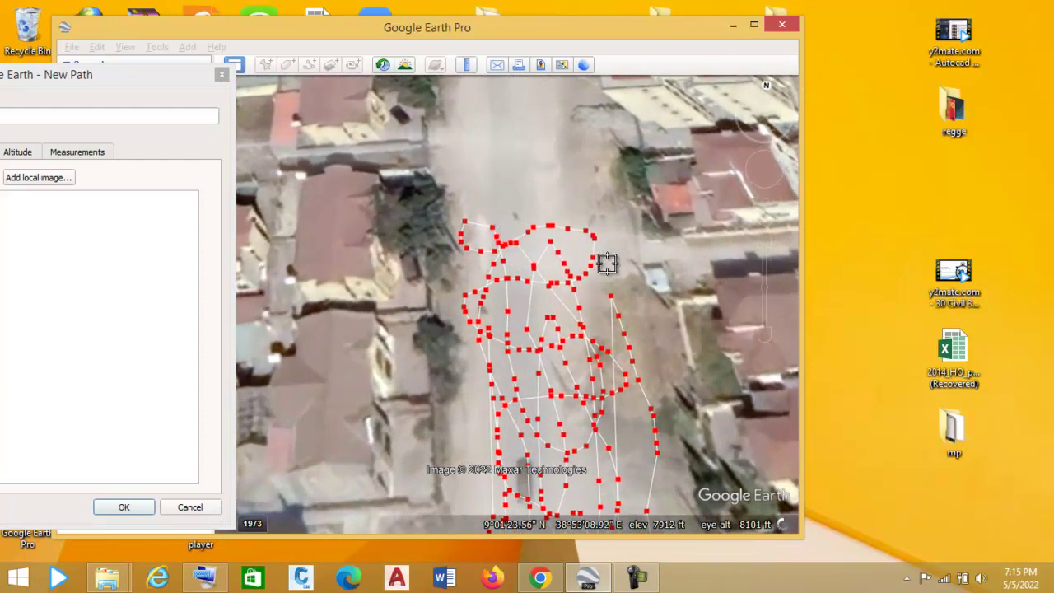
mouse_move(466, 286)
left_mouse_down()
mouse_move(468, 243)
mouse_move(542, 232)
mouse_move(546, 172)
mouse_move(476, 193)
mouse_move(524, 147)
mouse_move(574, 143)
mouse_move(542, 105)
mouse_move(492, 182)
mouse_move(453, 153)
mouse_move(481, 96)
mouse_move(476, 118)
mouse_move(538, 223)
mouse_move(558, 130)
mouse_move(508, 97)
mouse_move(537, 173)
mouse_move(535, 212)
mouse_move(503, 176)
mouse_move(586, 154)
mouse_move(561, 189)
mouse_move(476, 221)
left_mouse_up()
left_click_drag(512, 141, 592, 179)
Step: Add wide loops on the right side and through the middle onto the construction site
left_click_drag(503, 359, 486, 339)
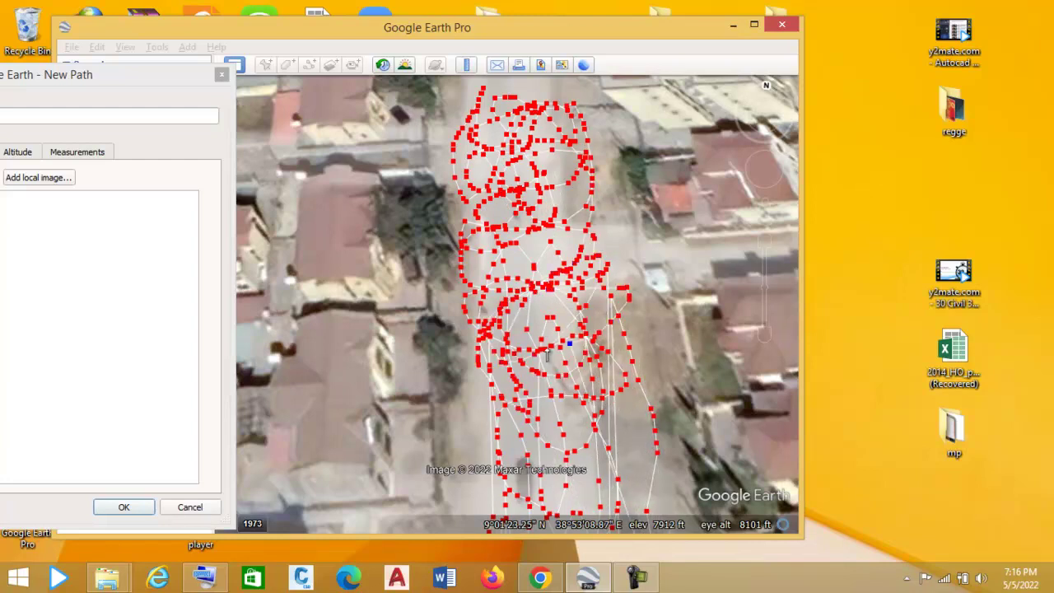
mouse_move(606, 218)
left_mouse_down()
mouse_move(599, 147)
mouse_move(602, 256)
mouse_move(618, 340)
left_mouse_up()
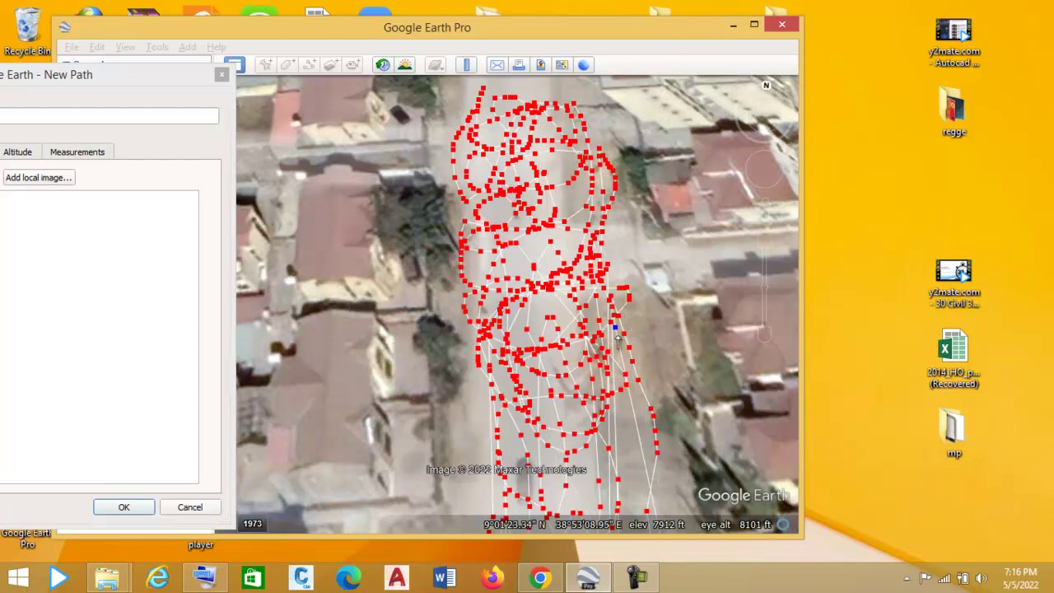
left_click_drag(536, 342, 522, 170)
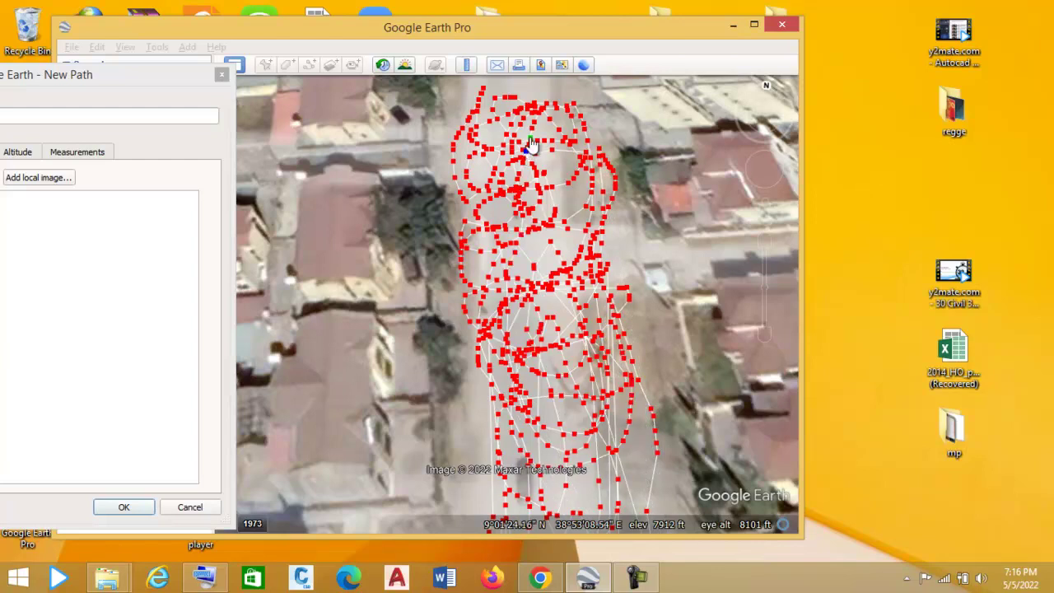
scroll(532, 247, "down", 6)
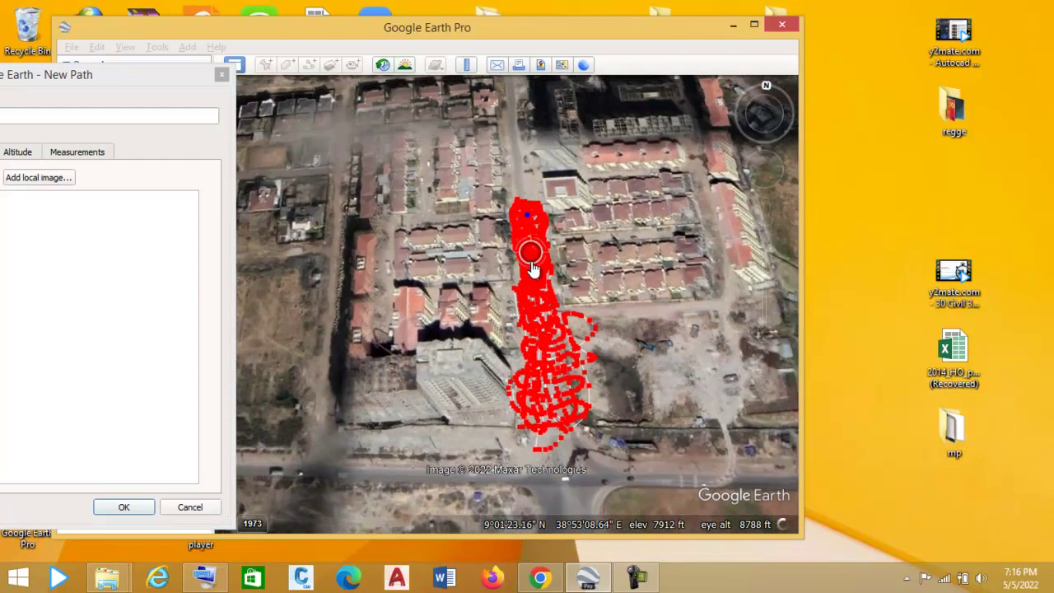
scroll(541, 395, "up", 3)
scroll(495, 343, "up", 3)
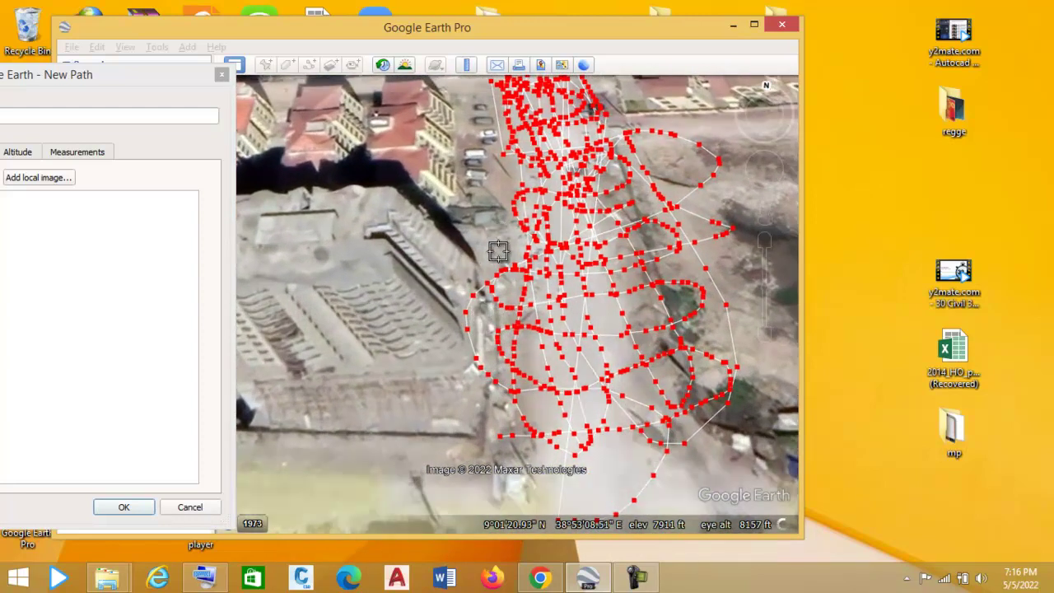
scroll(474, 259, "down", 5)
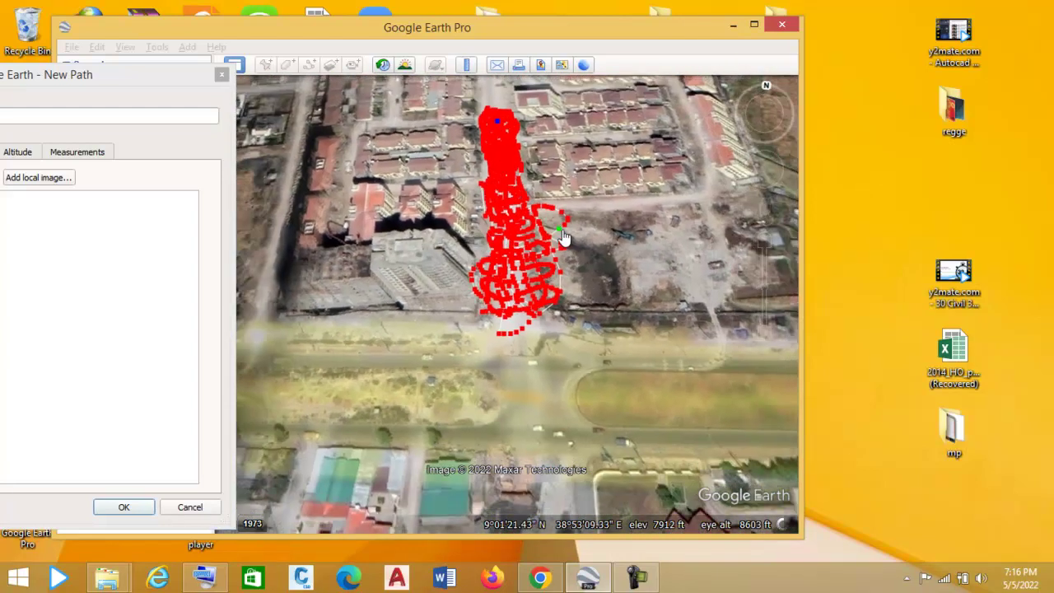
scroll(503, 195, "up", 1)
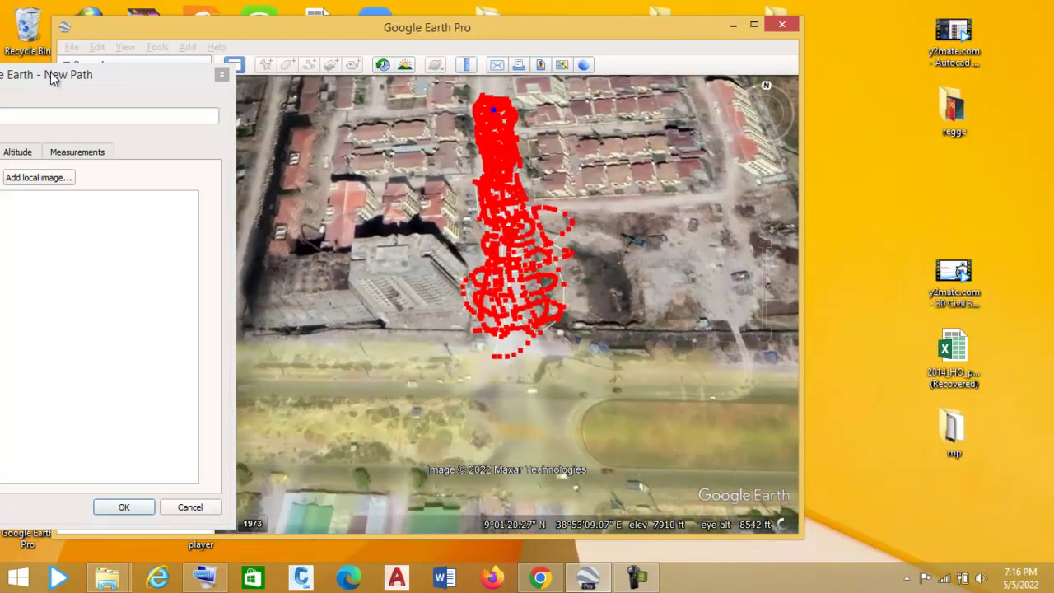
Step: Confirm the PROJECT AREA path so it is saved under Temporary Places
left_click_drag(98, 79, 375, 38)
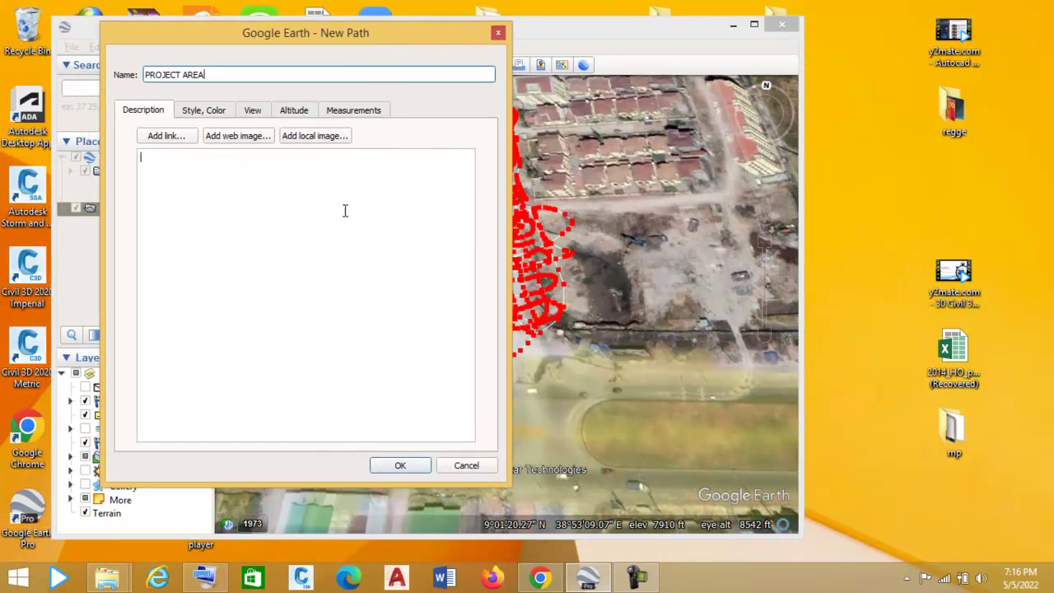
left_click(399, 467)
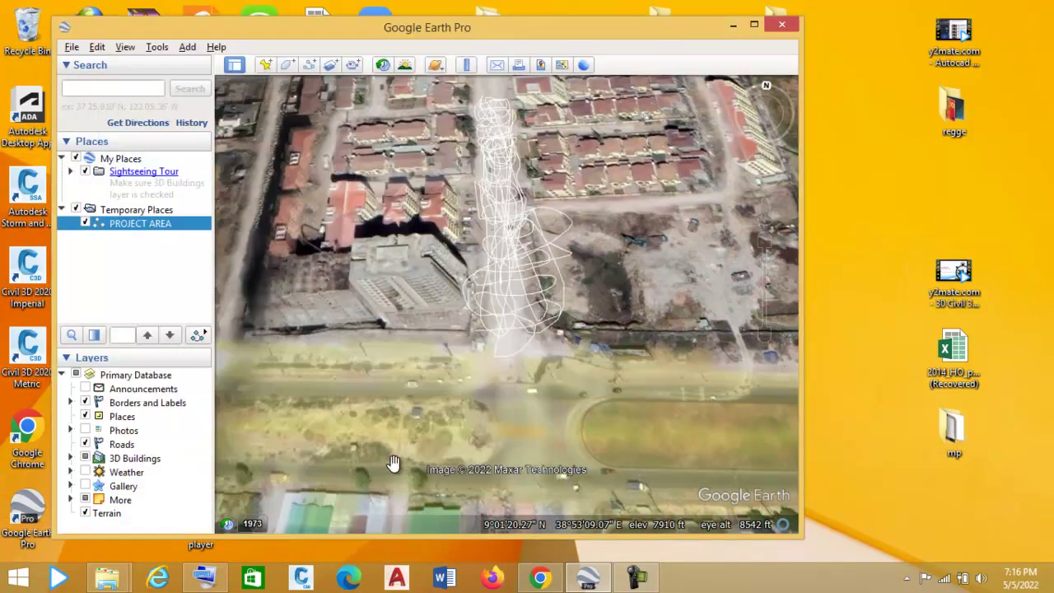
scroll(491, 158, "up", 2)
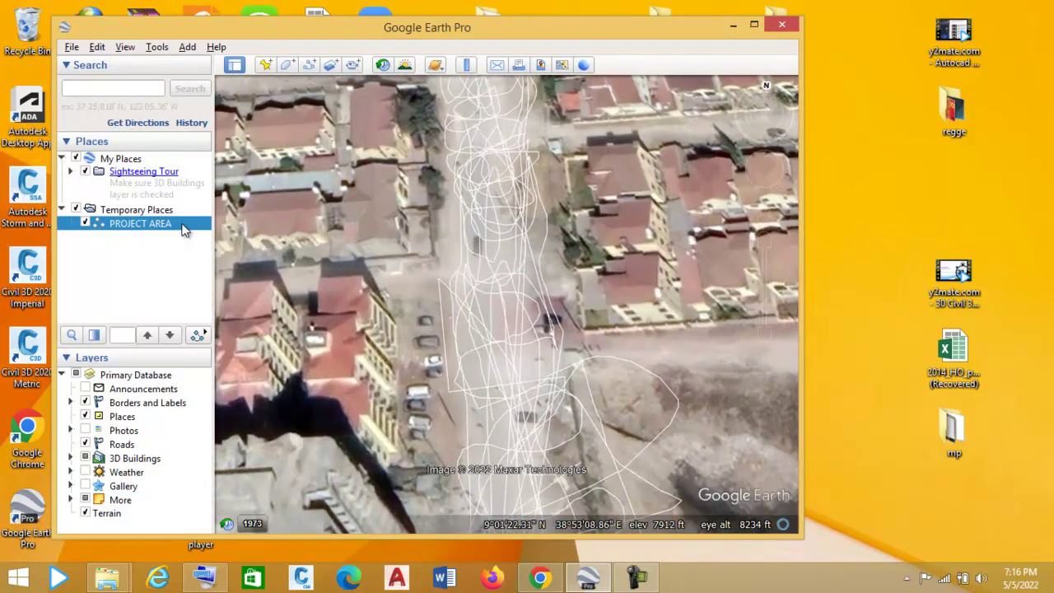
Step: Save the path as 'PROJECT AREA.kmz' on the Desktop, replacing the existing file
right_click(184, 231)
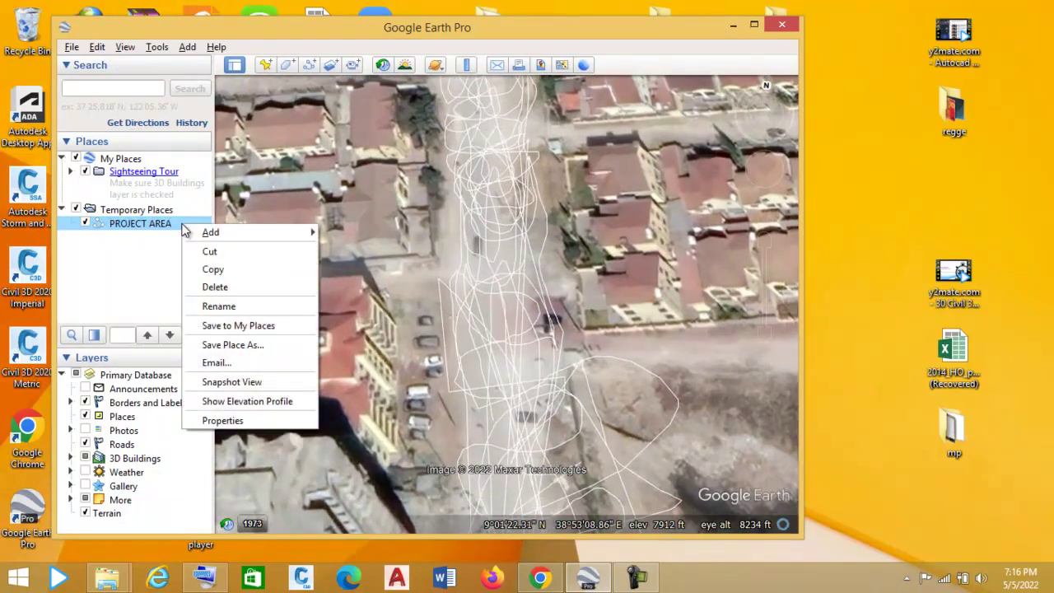
left_click(276, 344)
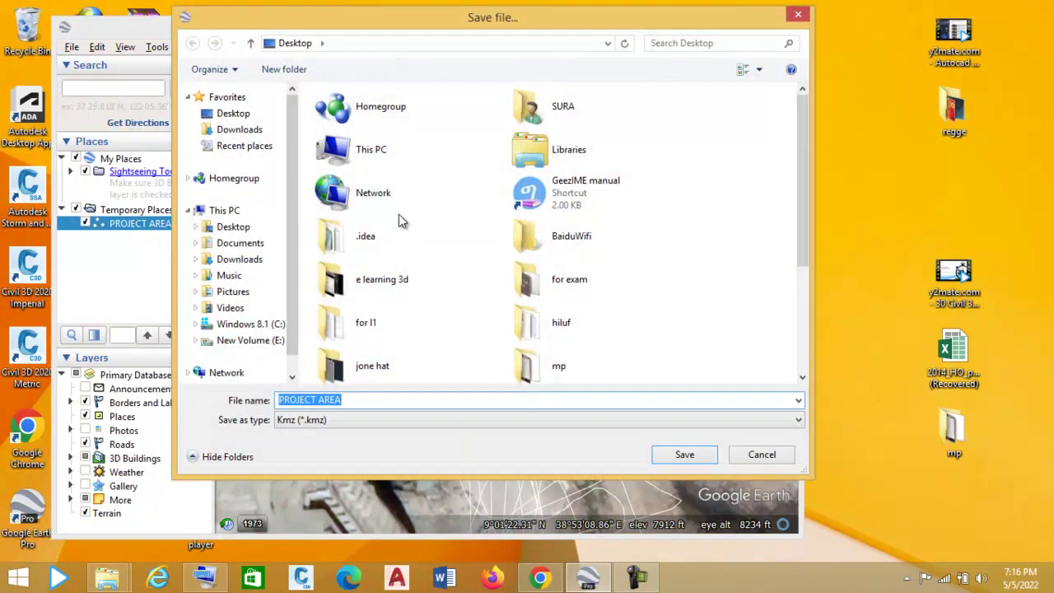
left_click(231, 228)
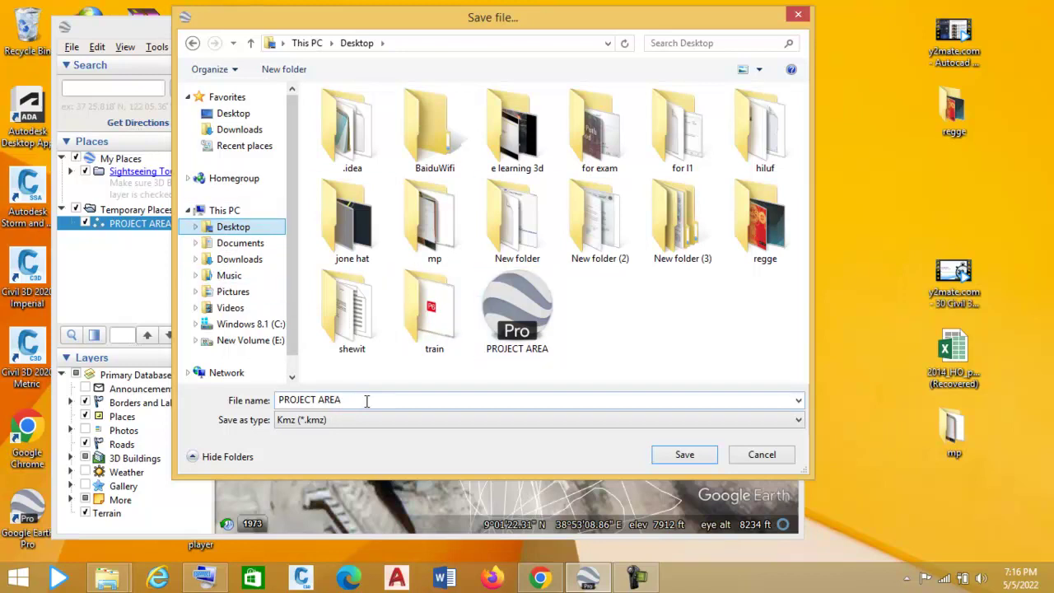
left_click(688, 460)
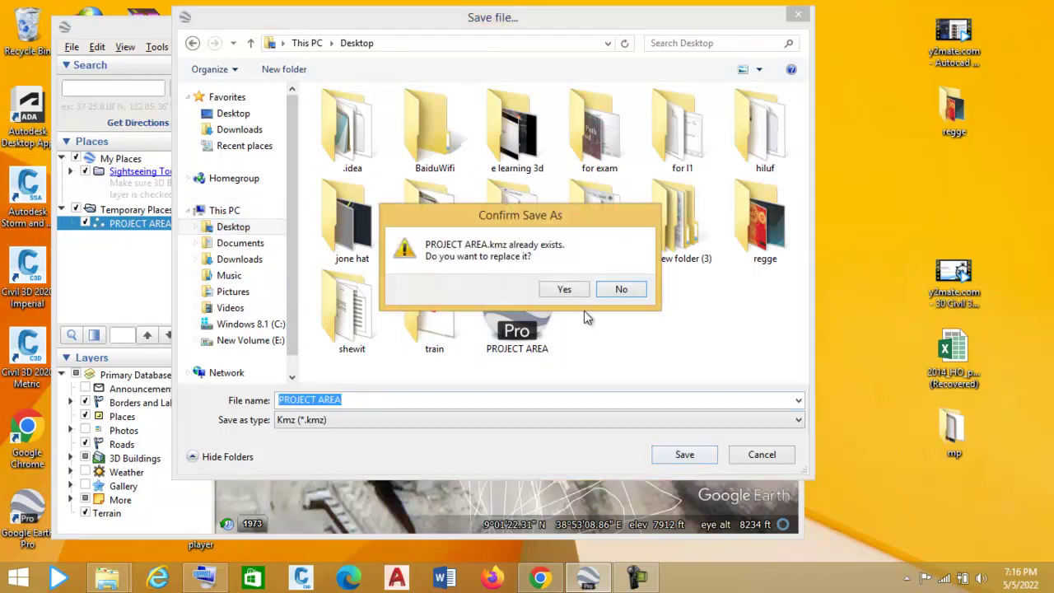
left_click(564, 290)
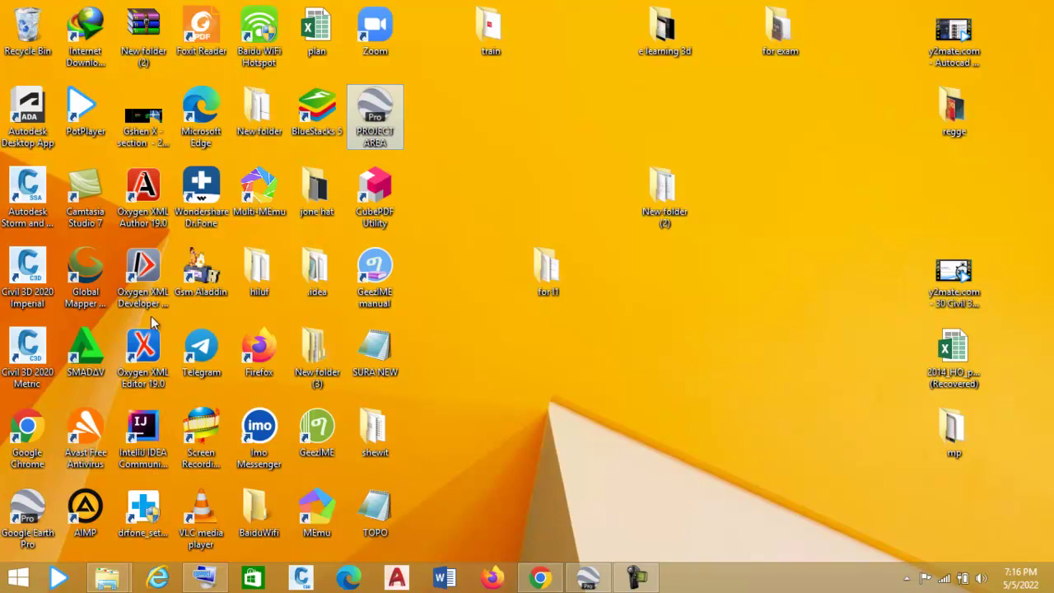
Step: Launch Global Mapper 20 from its desktop shortcut and refresh the desktop while it loads
left_click(70, 274)
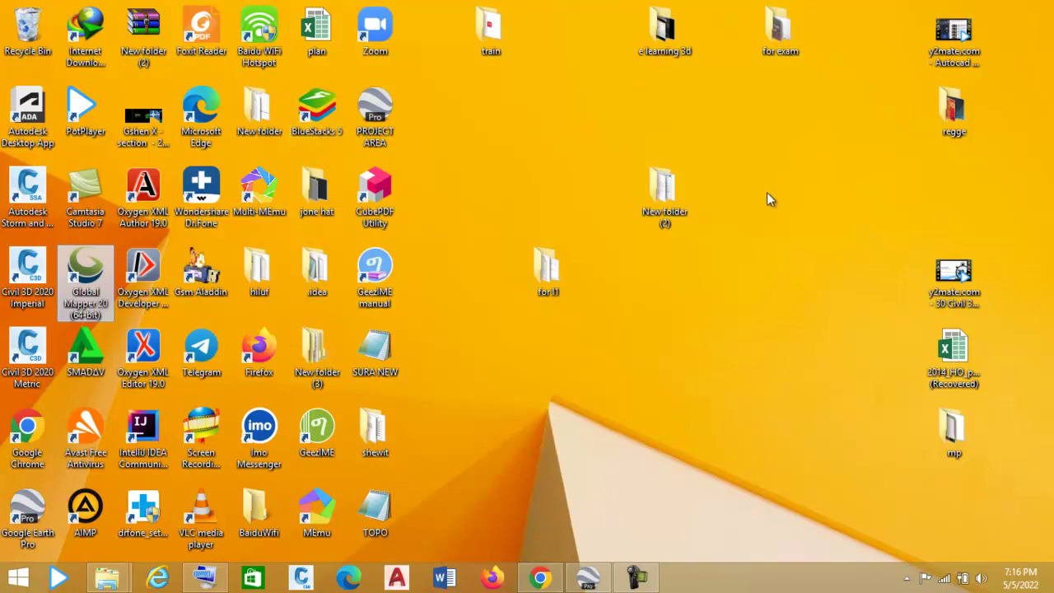
right_click(758, 156)
left_click(793, 198)
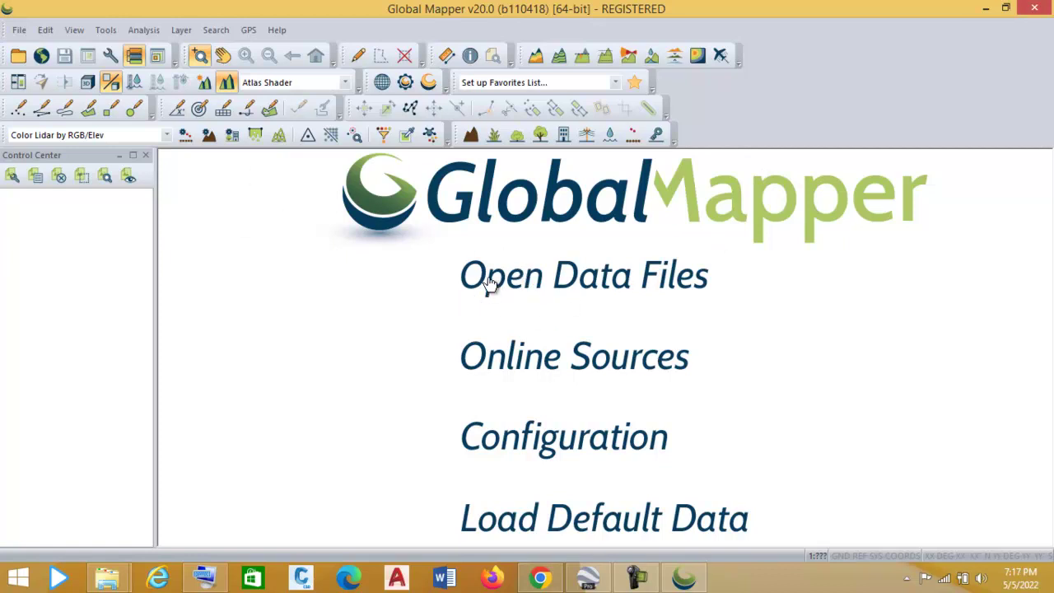
Step: Open 'PROJECT AREA.kmz' from the Desktop as a layer in the Global Mapper map
left_click(511, 286)
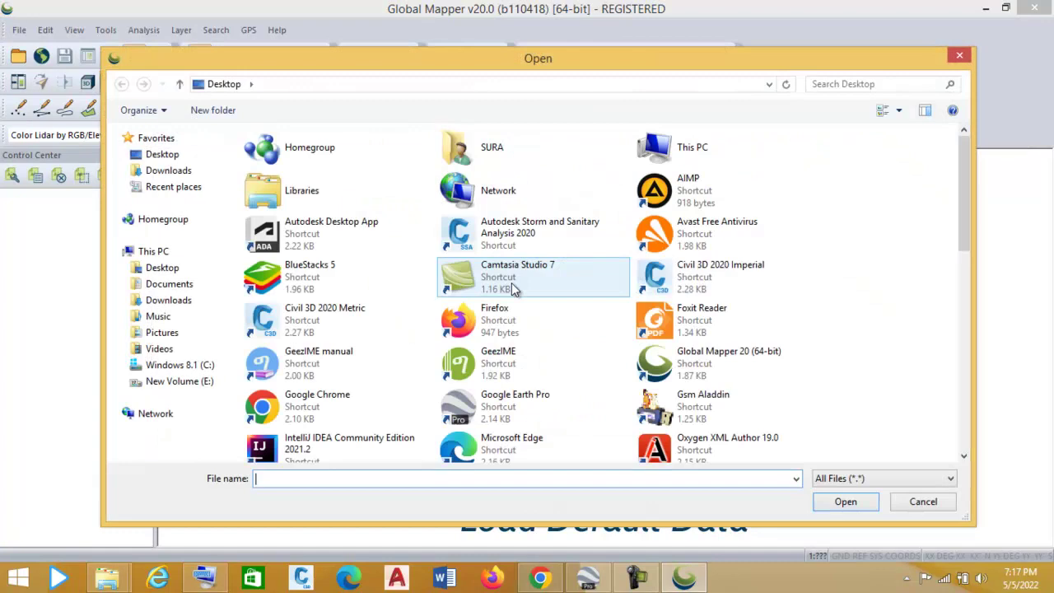
left_click(181, 270)
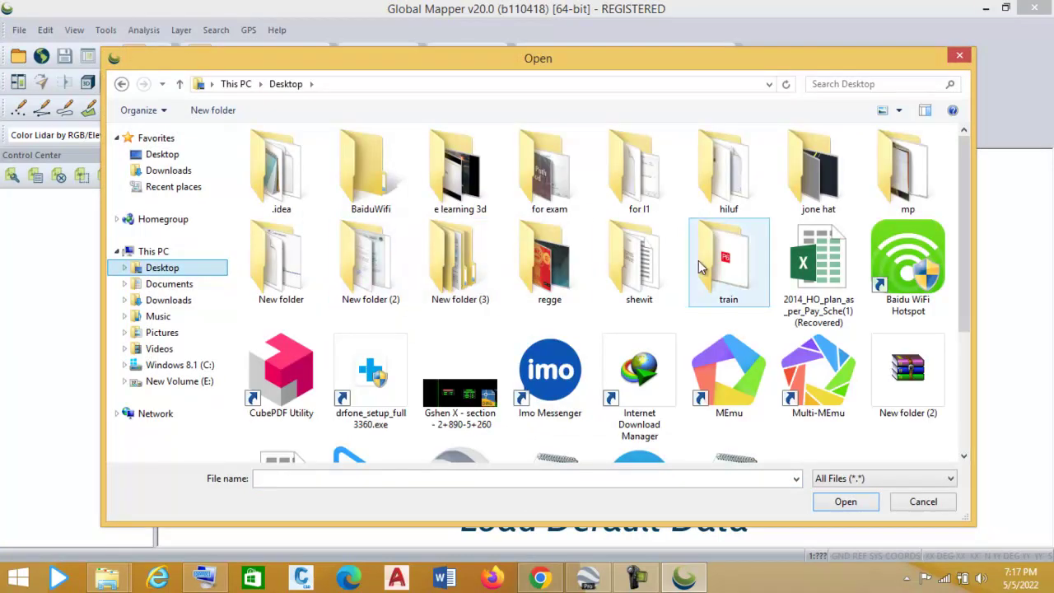
left_click(514, 272)
scroll(515, 272, "down", 3)
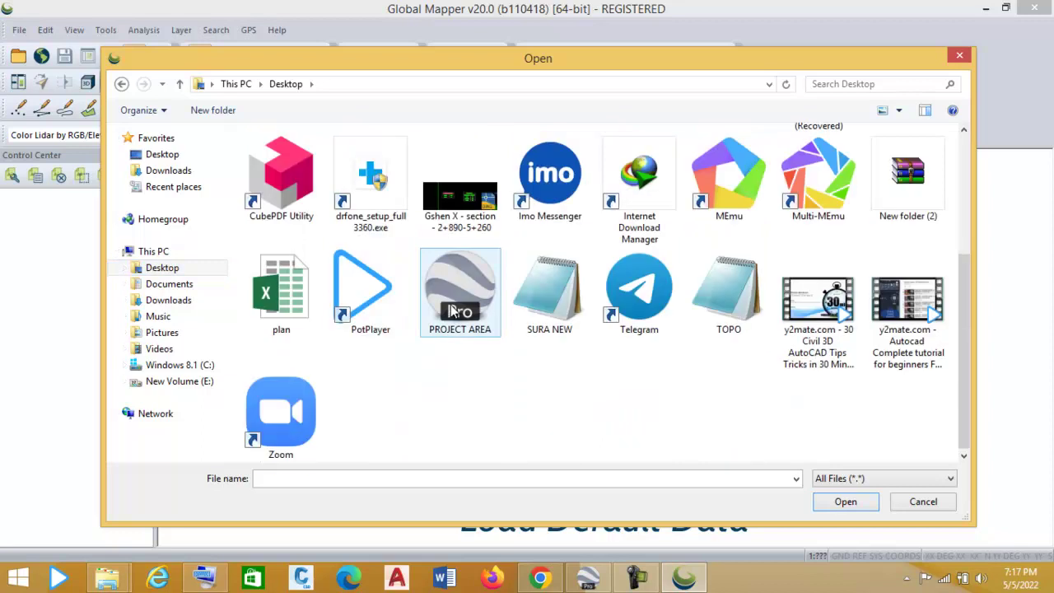
left_click(454, 309)
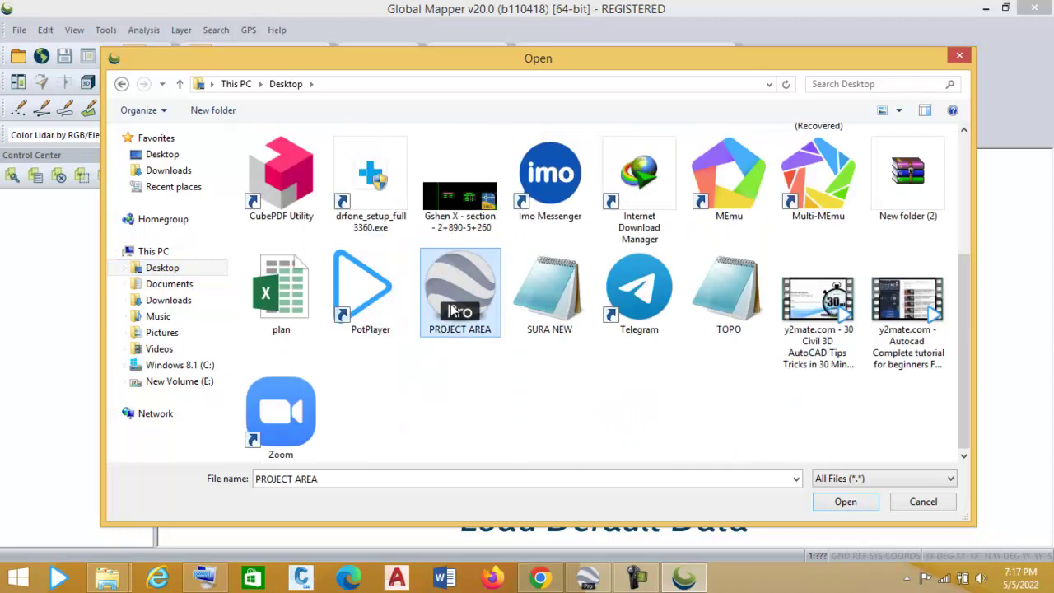
left_click(830, 507)
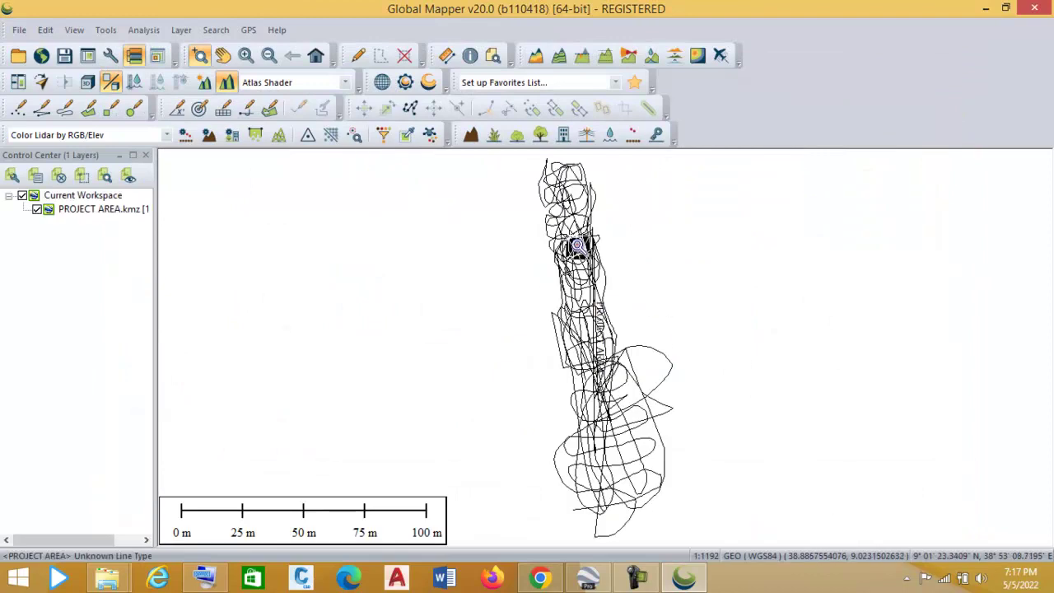
scroll(485, 311, "down", 1)
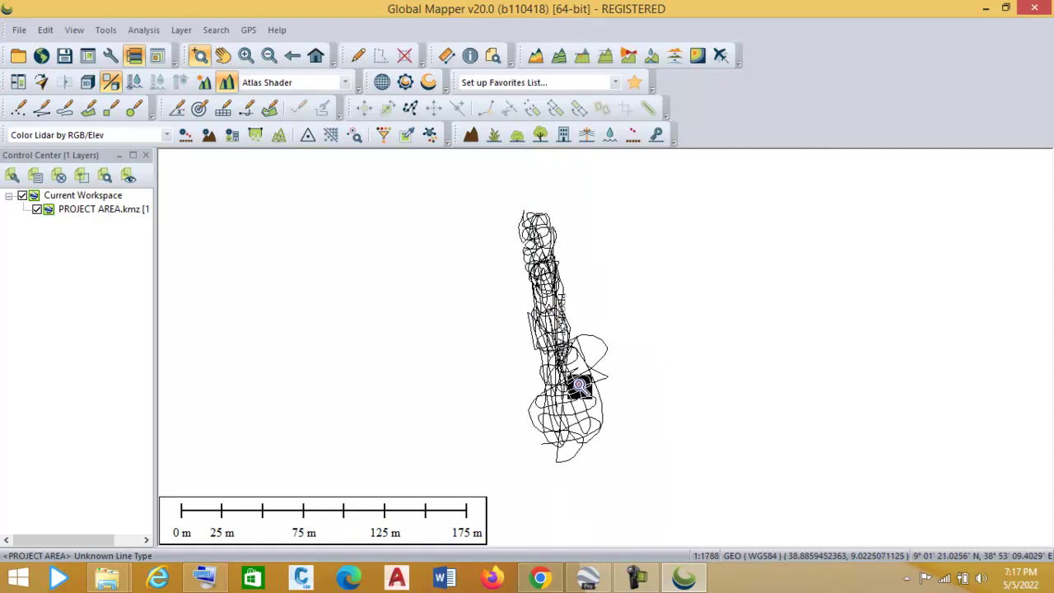
scroll(580, 386, "up", 2)
scroll(527, 342, "down", 2)
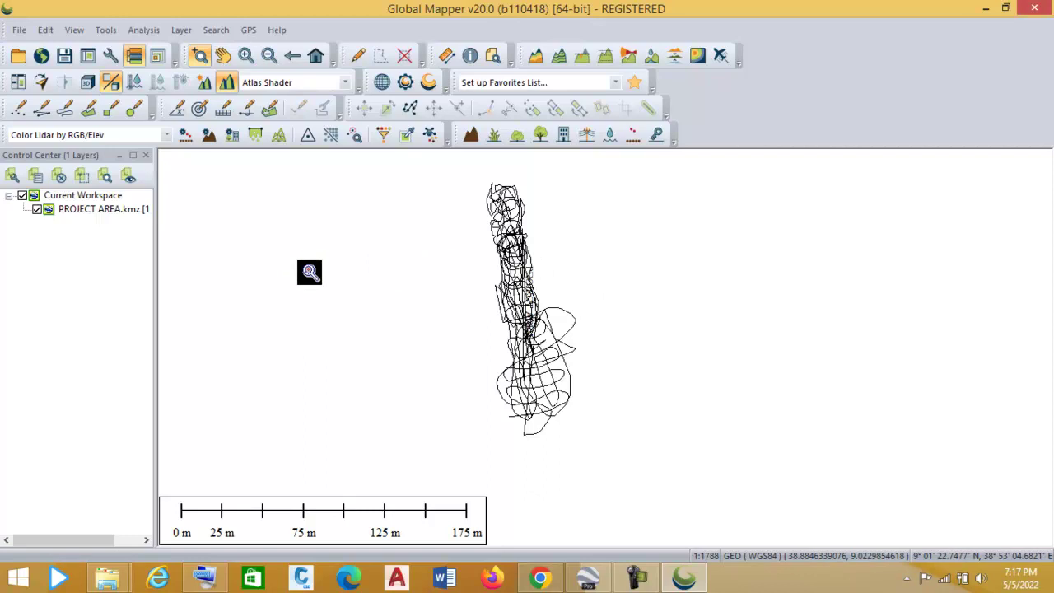
Step: Set the map projection to UTM zone 37 North, WGS84 datum, meters, and apply it
left_click(110, 59)
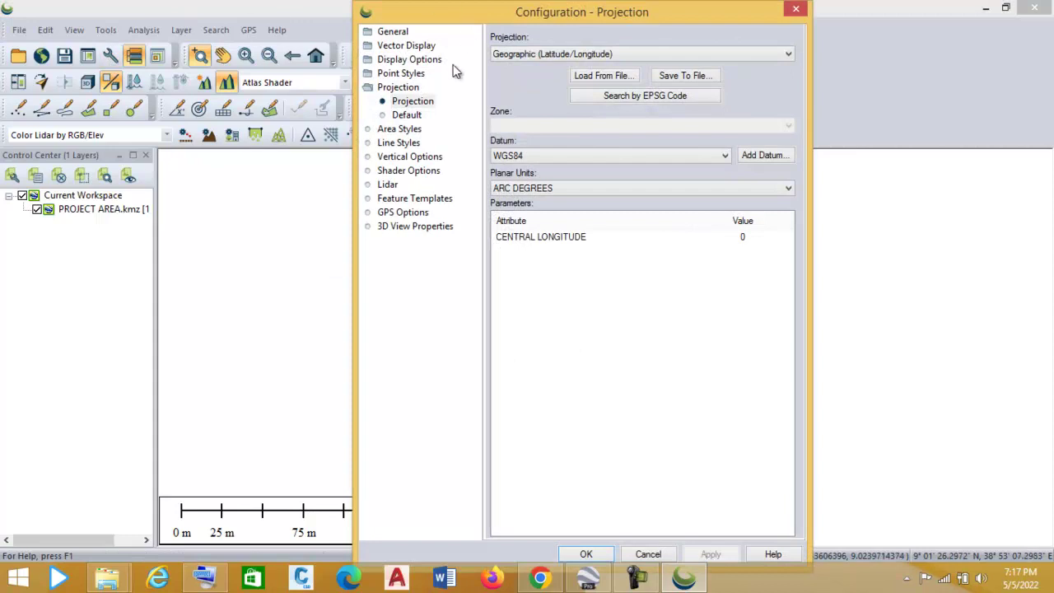
left_click(412, 102)
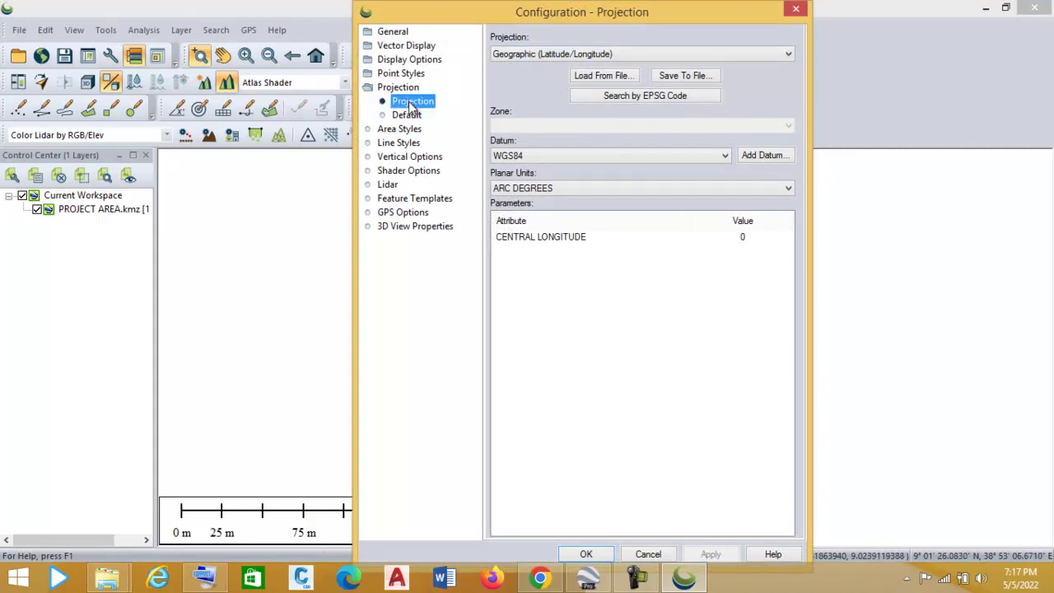
left_click(635, 54)
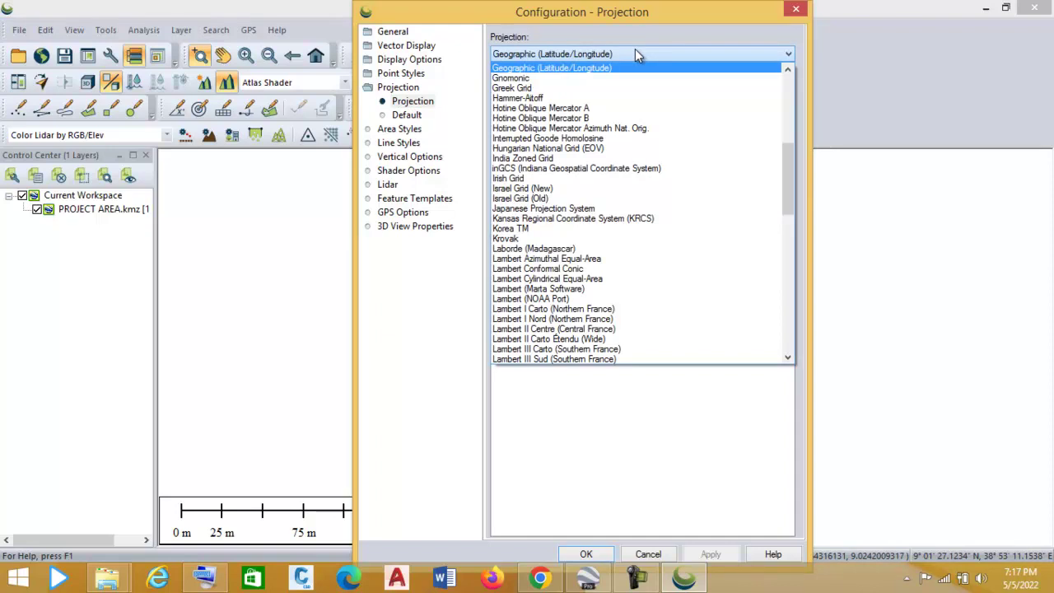
key("u")
key("t")
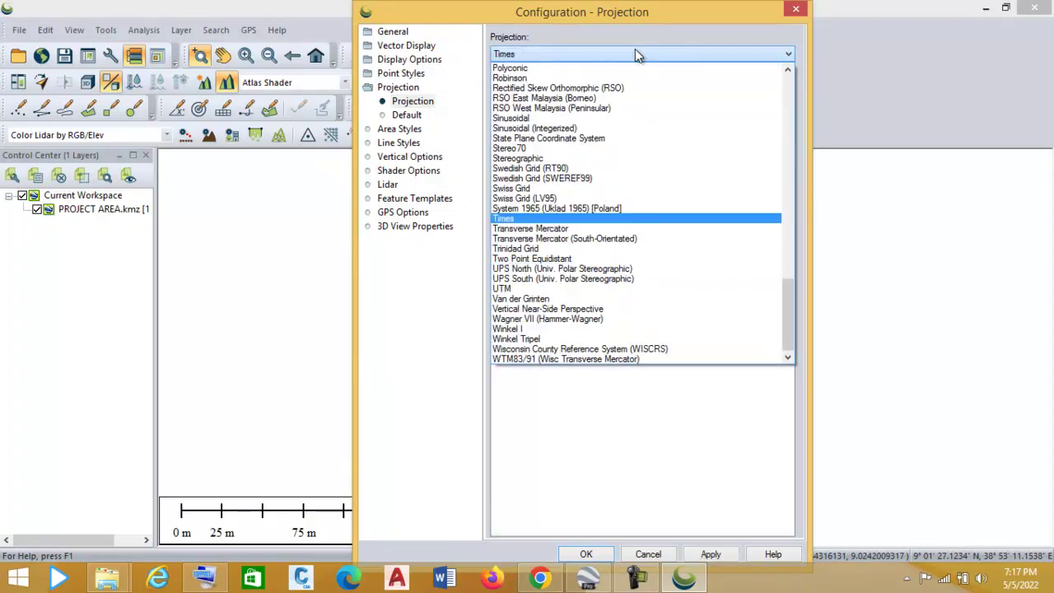
left_click(531, 289)
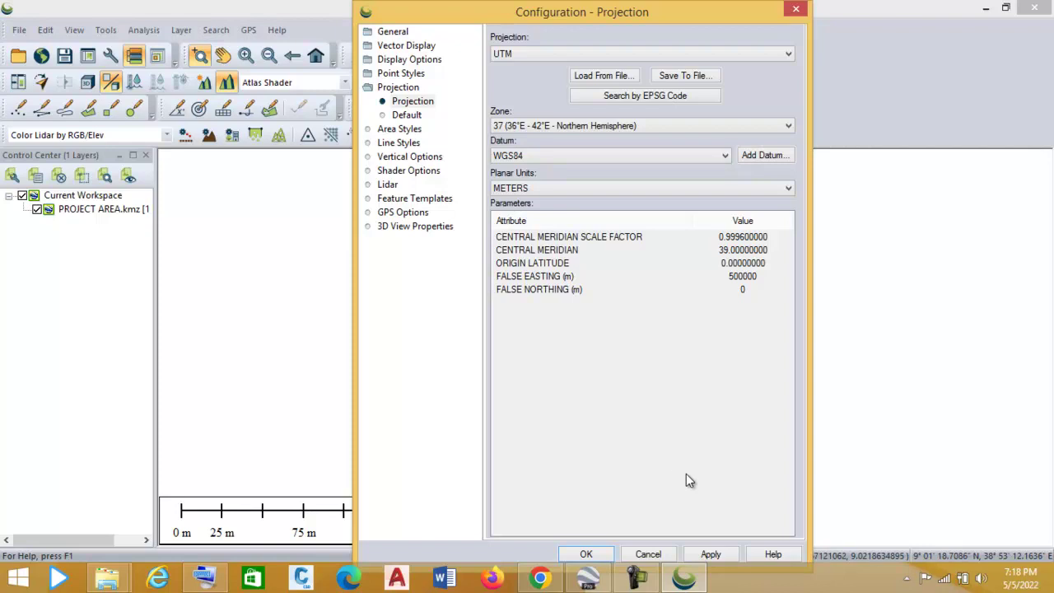
left_click(712, 555)
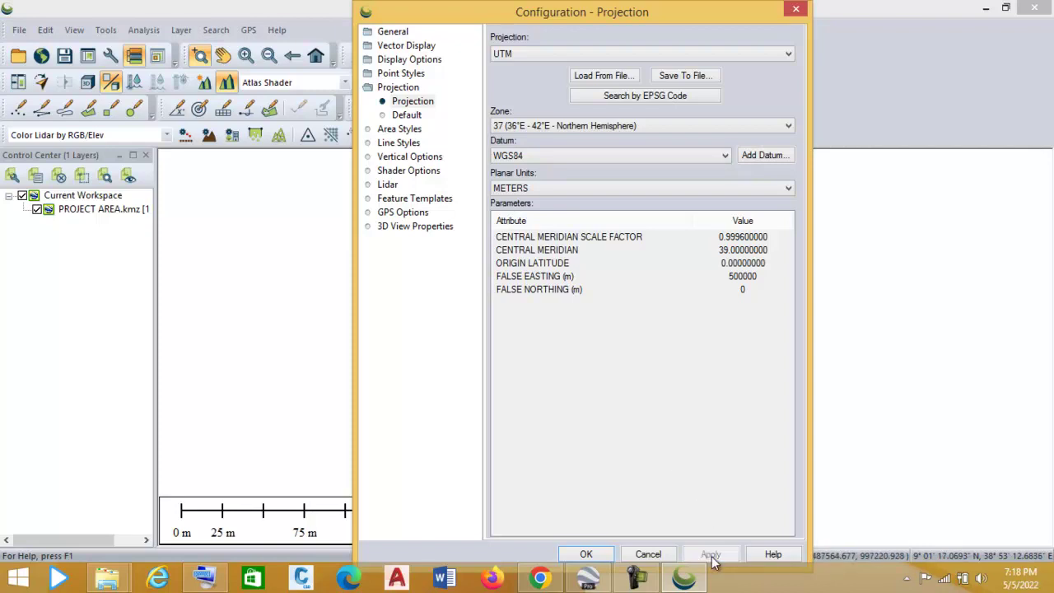
left_click(589, 555)
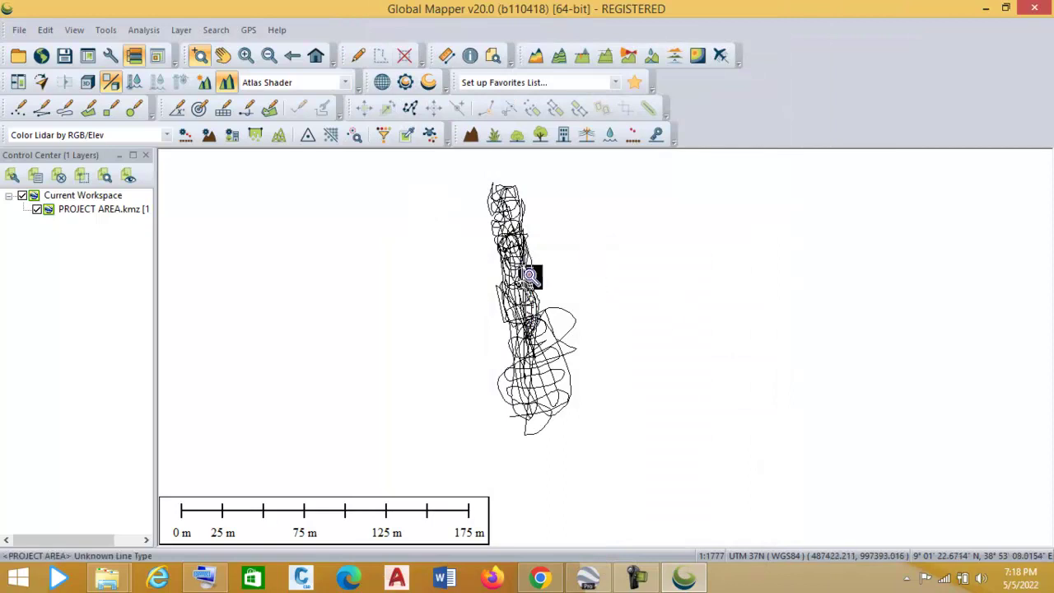
Step: Load ASTER GDEM v2 Worldwide Elevation Data from online sources beneath the project track
left_click(45, 63)
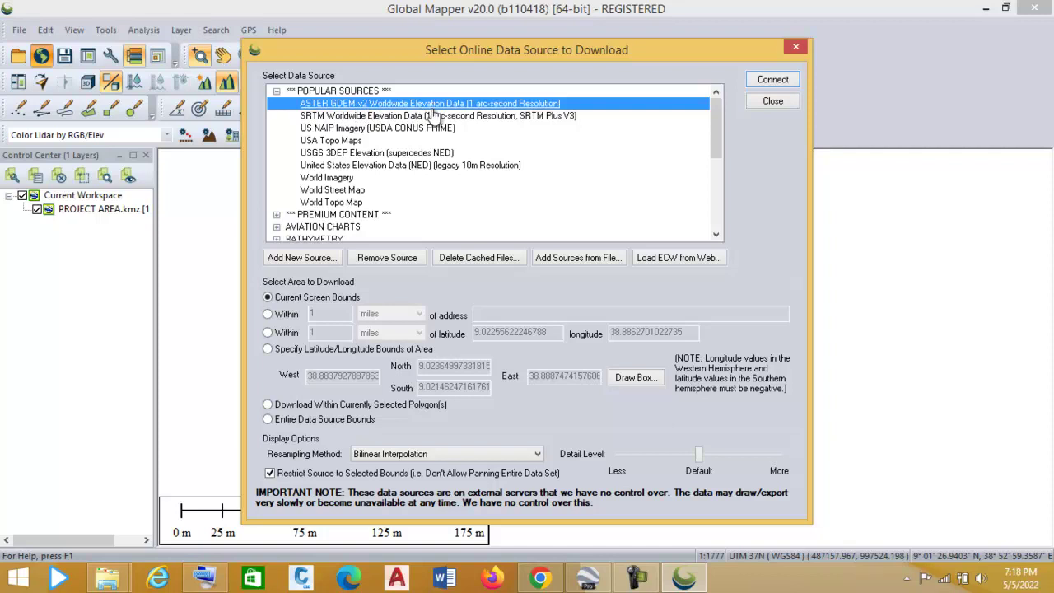
left_click(774, 79)
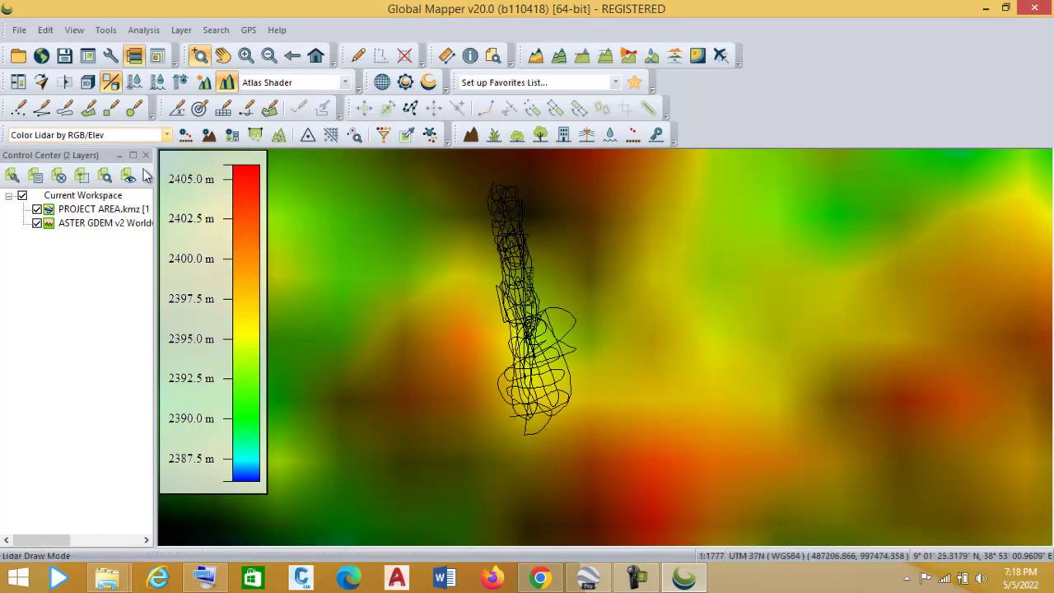
left_click(17, 31)
mouse_move(124, 431)
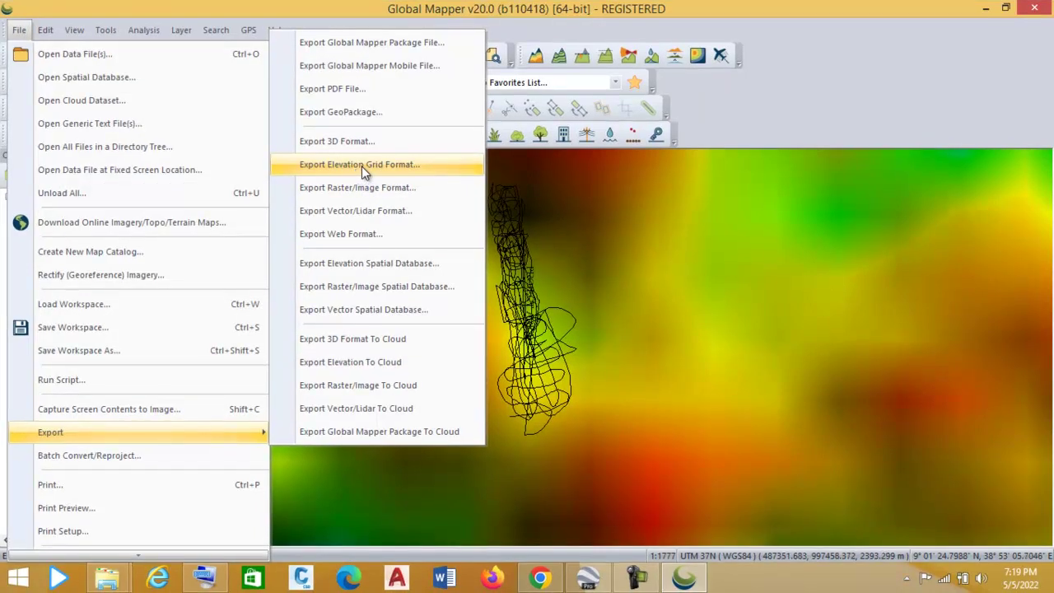
Step: Export the elevation grid as an XYZ Grid with comma separators and METERS vertical units
left_click(361, 166)
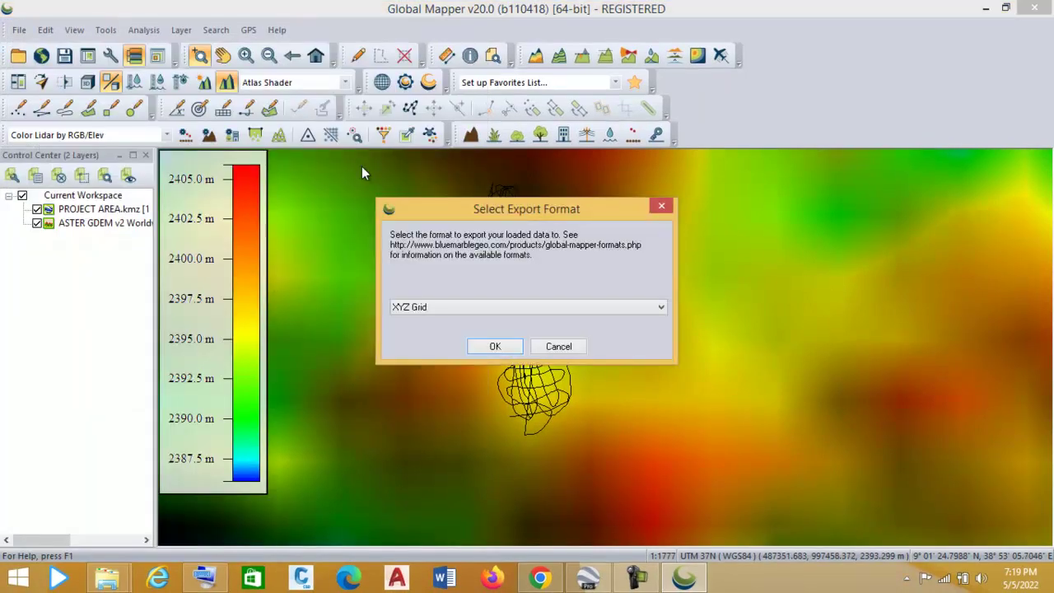
left_click(439, 307)
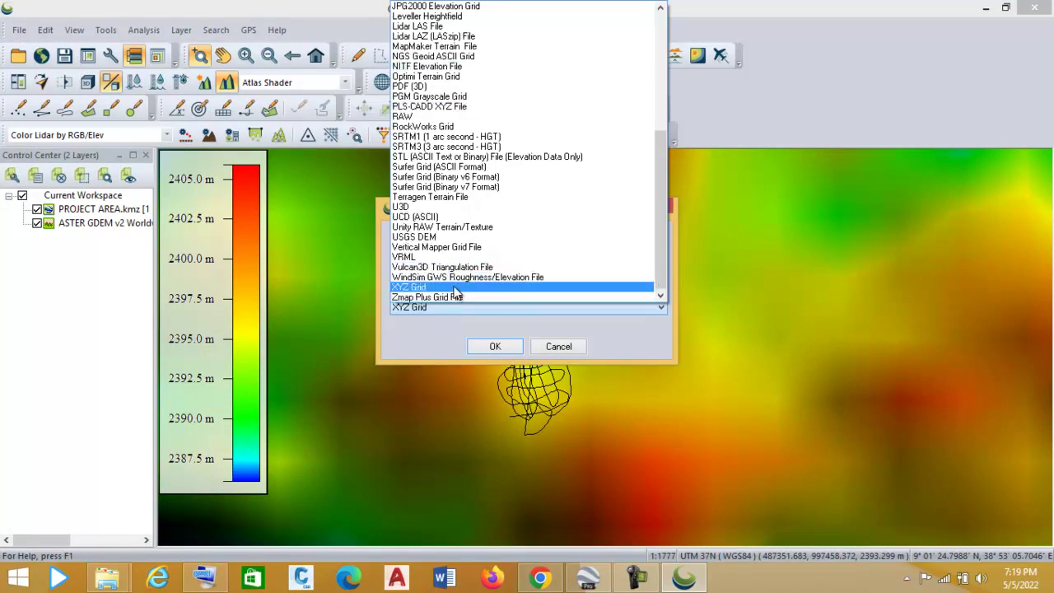
left_click(453, 287)
left_click(492, 347)
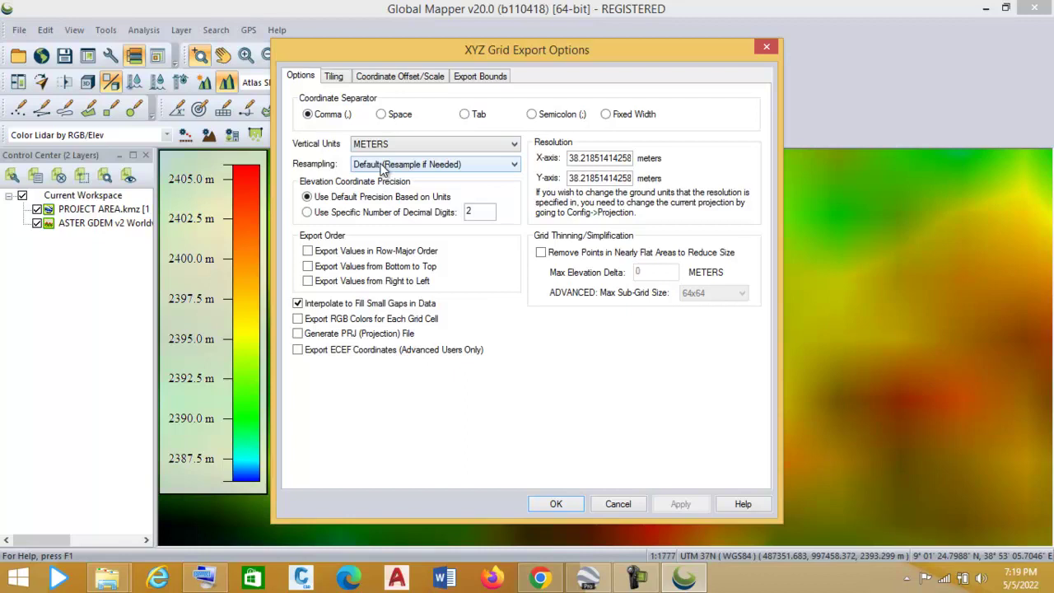
left_click_drag(377, 43, 342, 27)
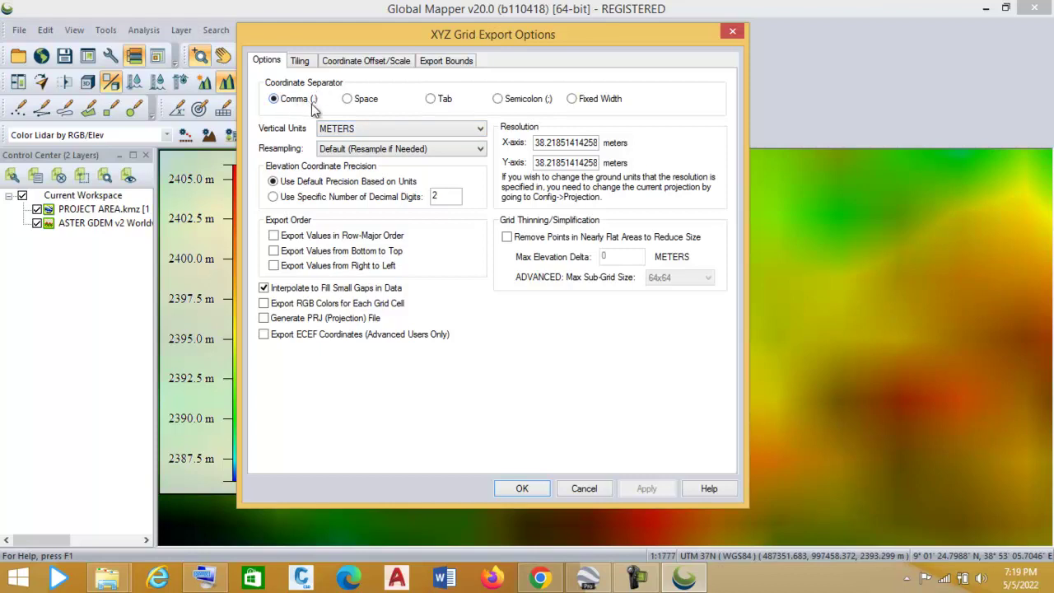
left_click(411, 130)
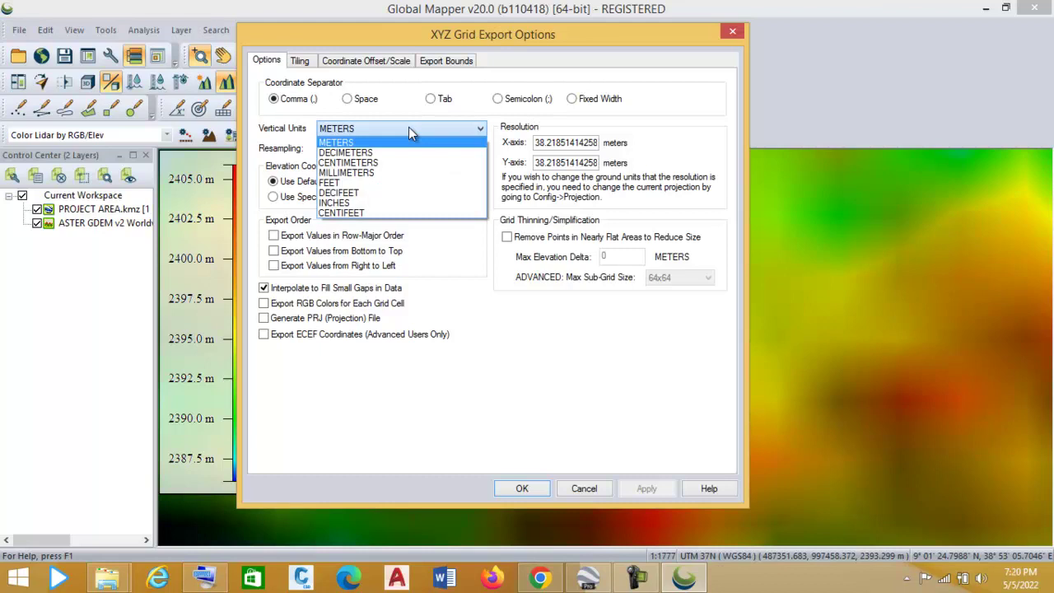
left_click(408, 130)
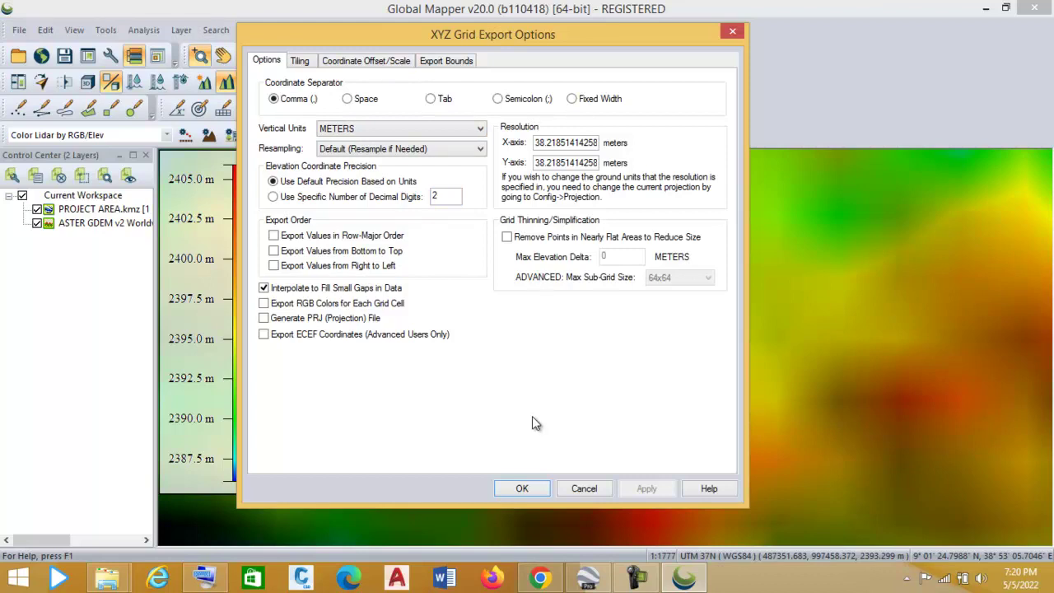
left_click(522, 489)
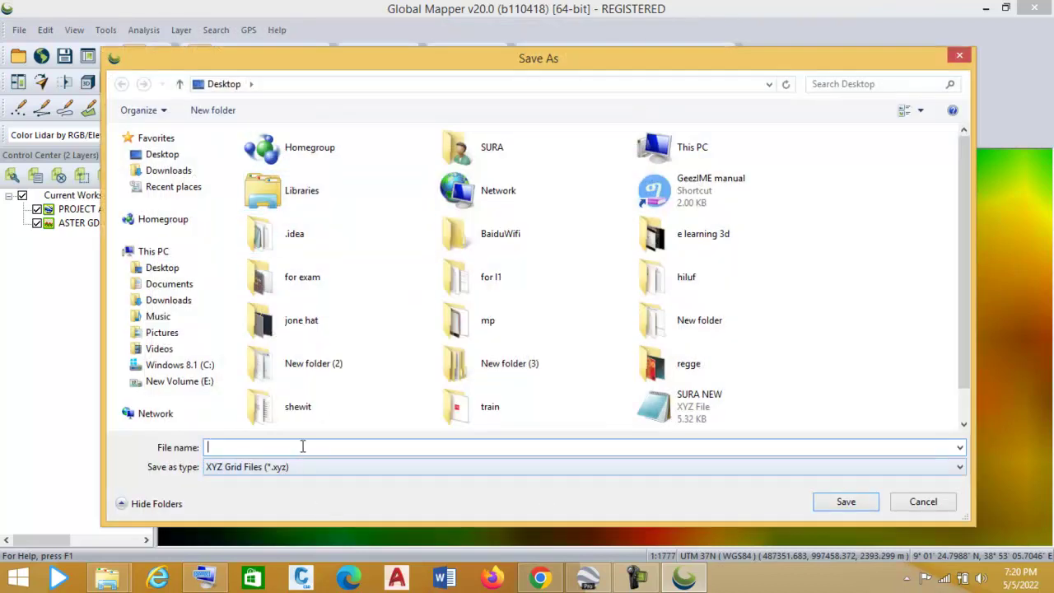
Step: Save the XYZ export to the Desktop as SURFACE, correcting the 'SURAFACE' typo
left_click(162, 268)
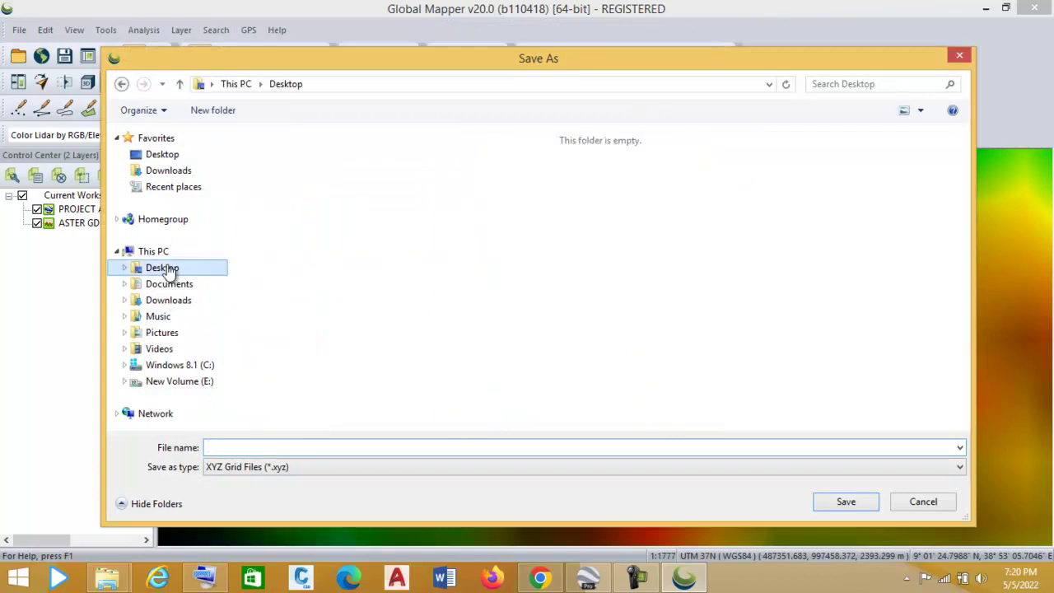
left_click(331, 449)
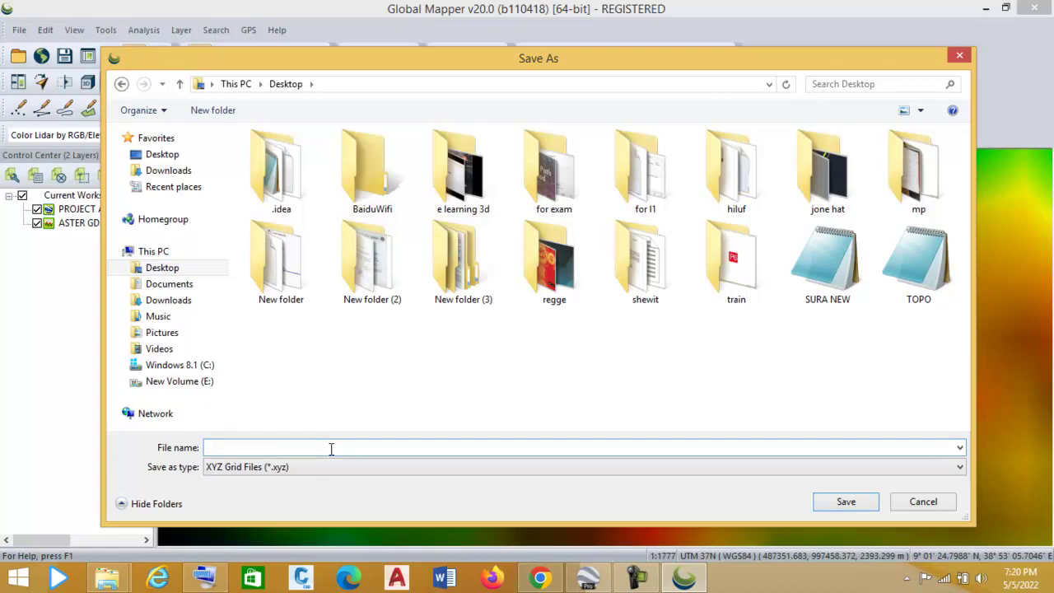
type("SURA")
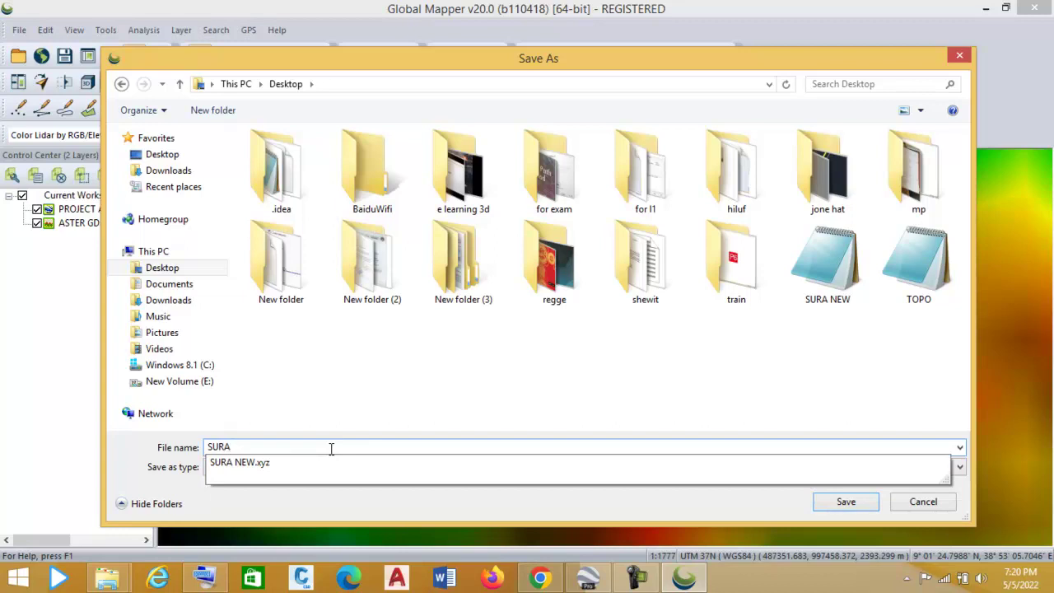
type("FACE")
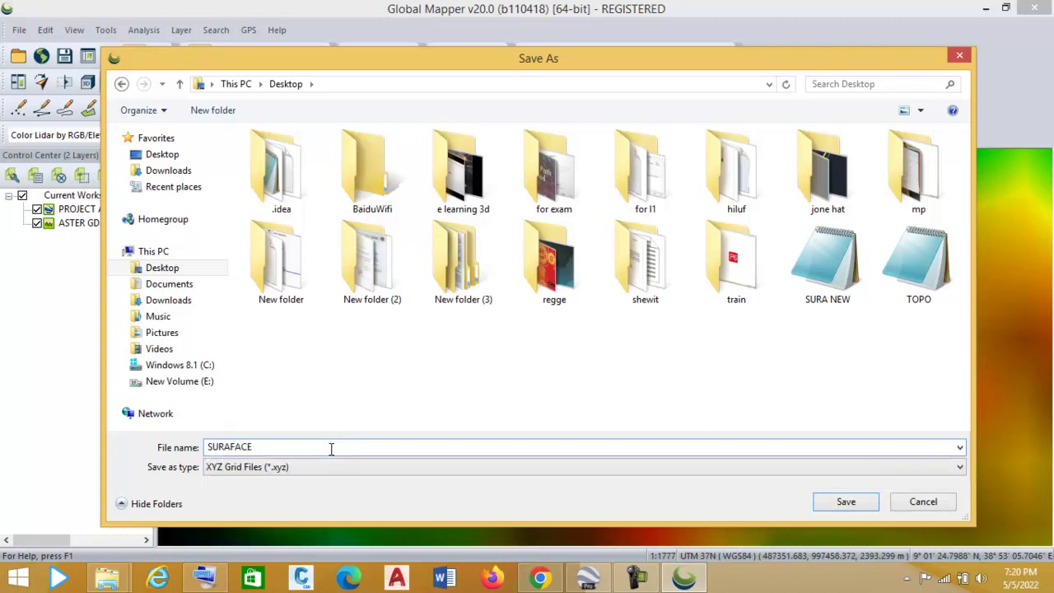
left_click(230, 446)
key("BackSpace")
left_click(846, 502)
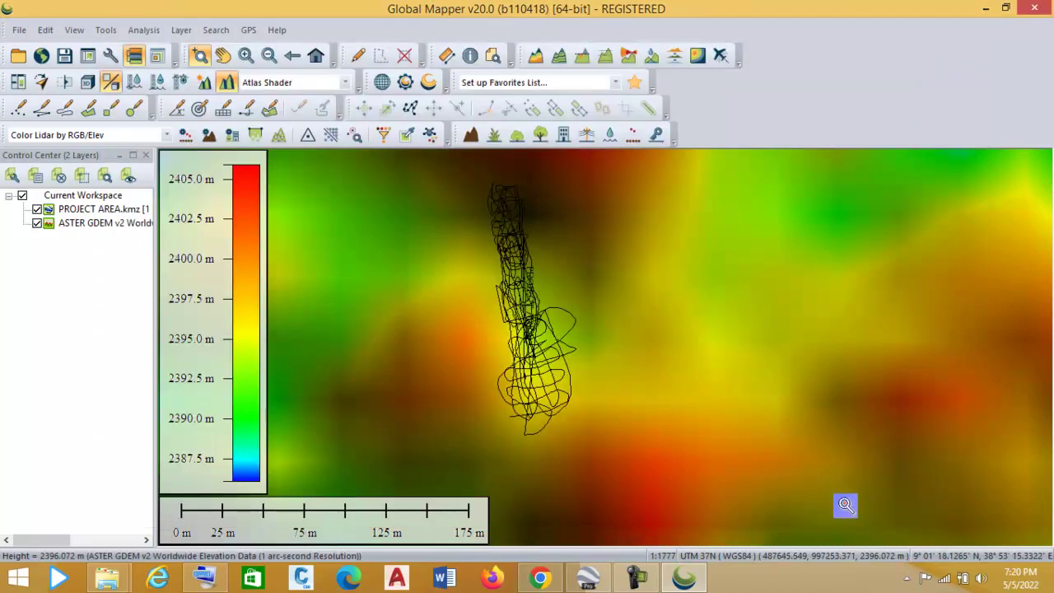
Step: Minimize Global Mapper to reveal the SURFACE file on the desktop
left_click(986, 8)
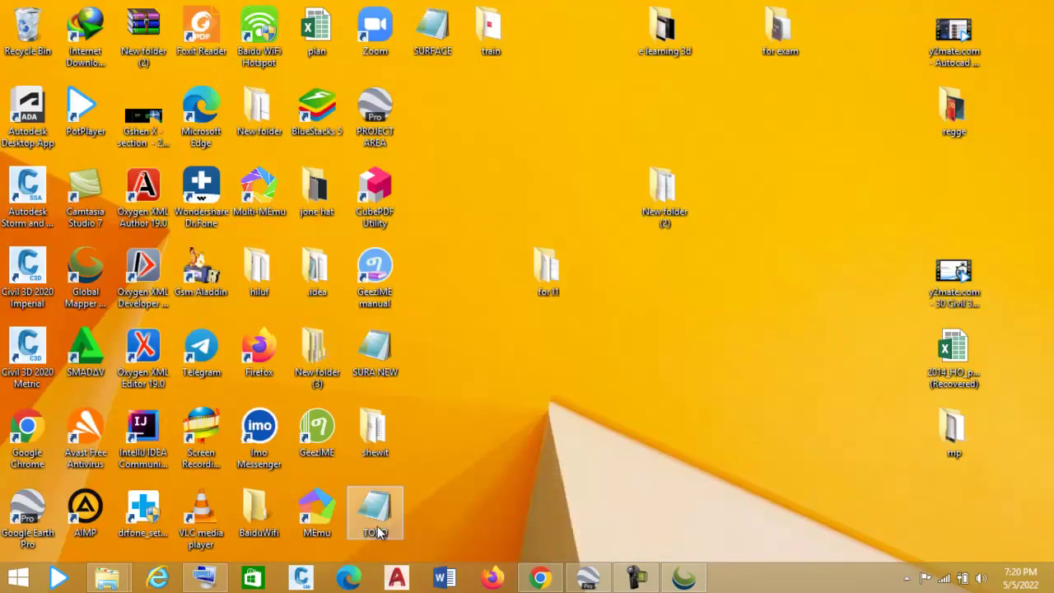
Step: Open the SURFACE file on the desktop with Notepad
right_click(418, 33)
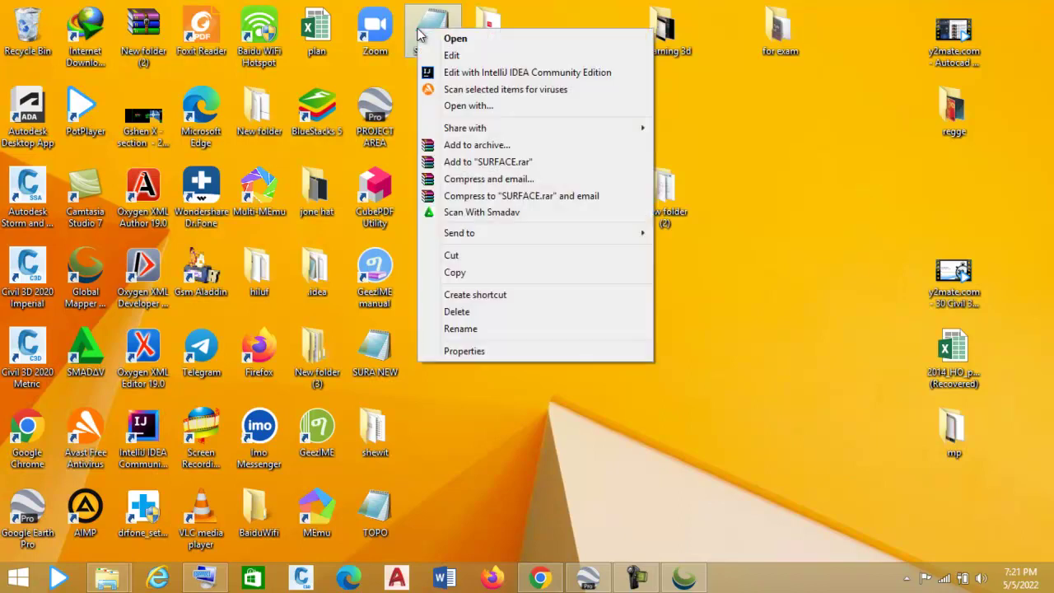
left_click(561, 107)
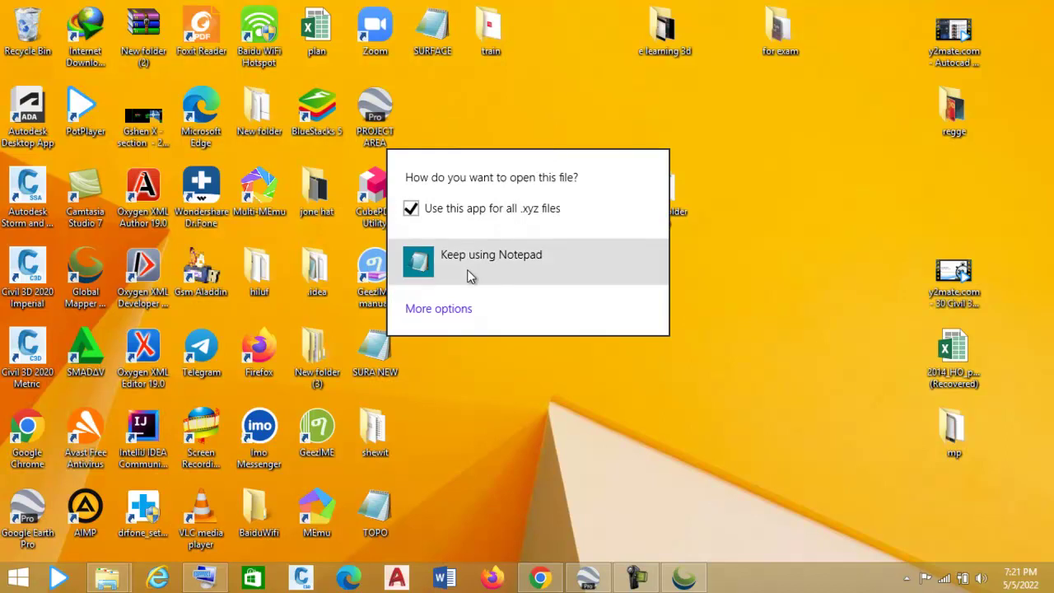
left_click(470, 276)
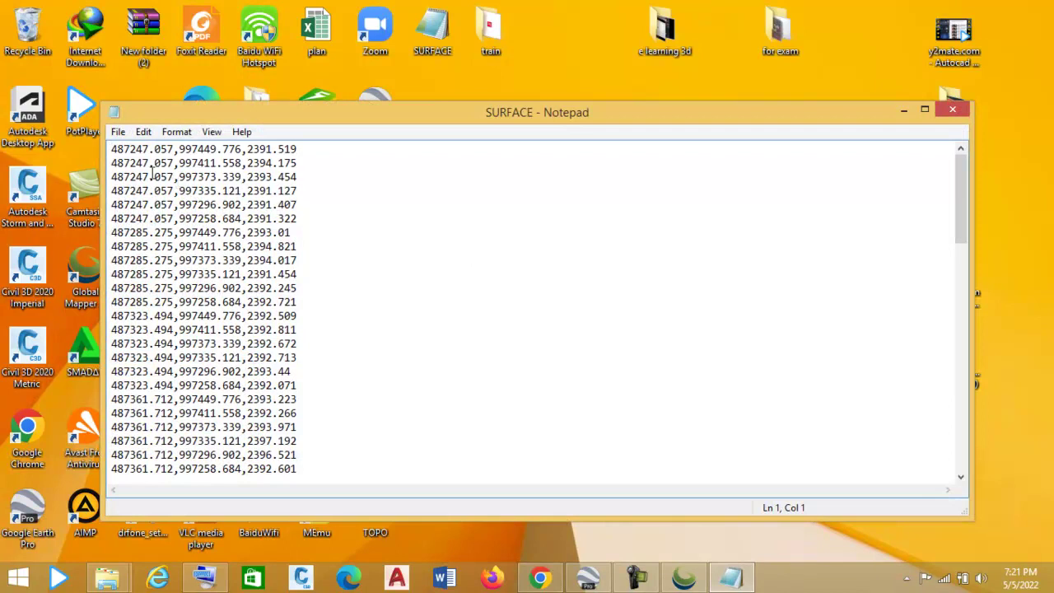
Step: Inspect the easting, northing and elevation values in the first rows of SURFACE
left_click_drag(117, 150, 175, 156)
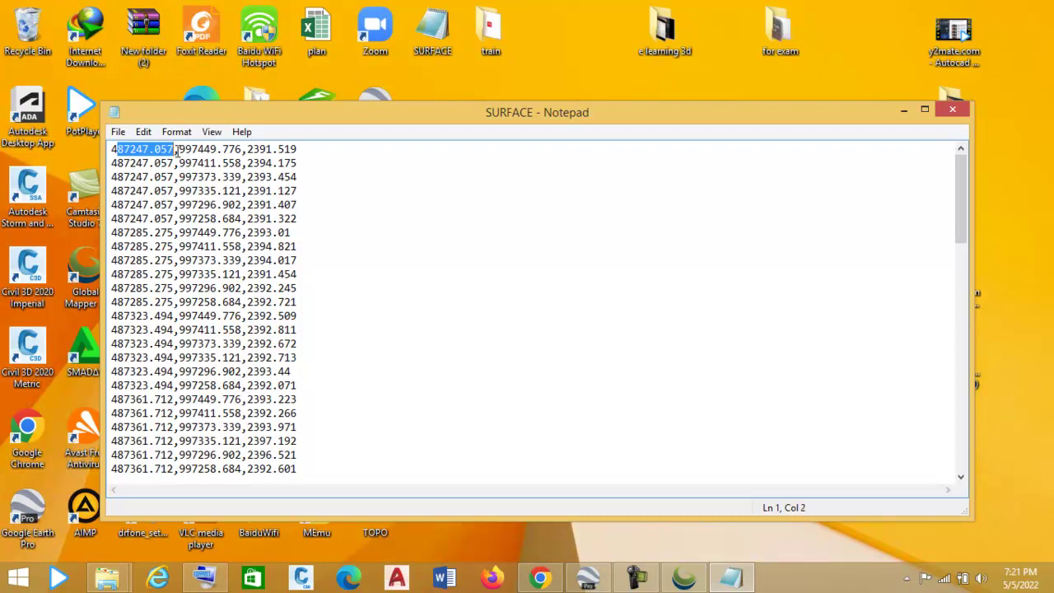
left_click_drag(179, 150, 298, 162)
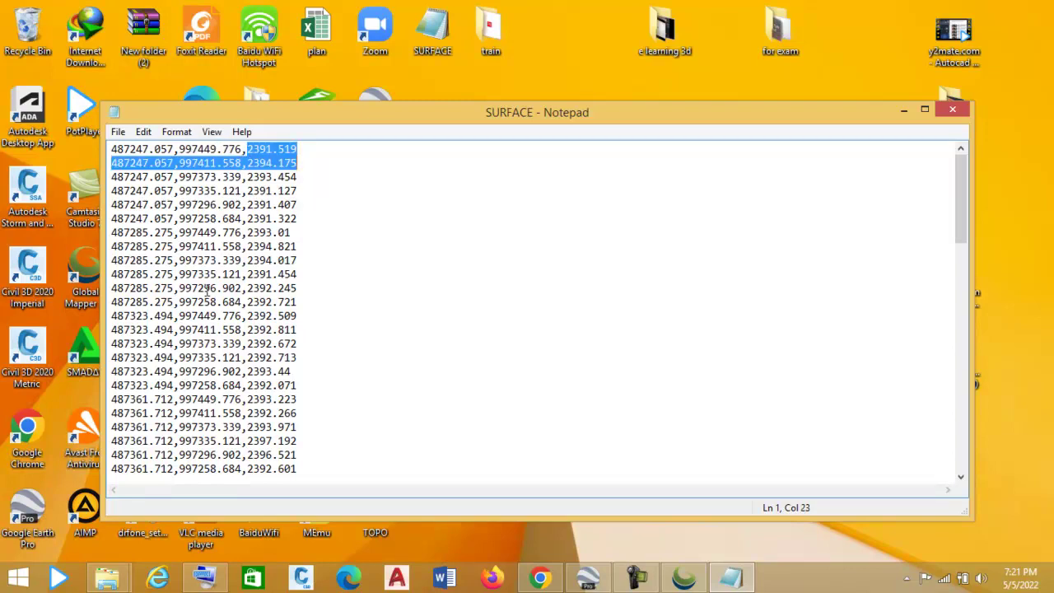
scroll(266, 201, "down", 10)
scroll(228, 321, "down", 10)
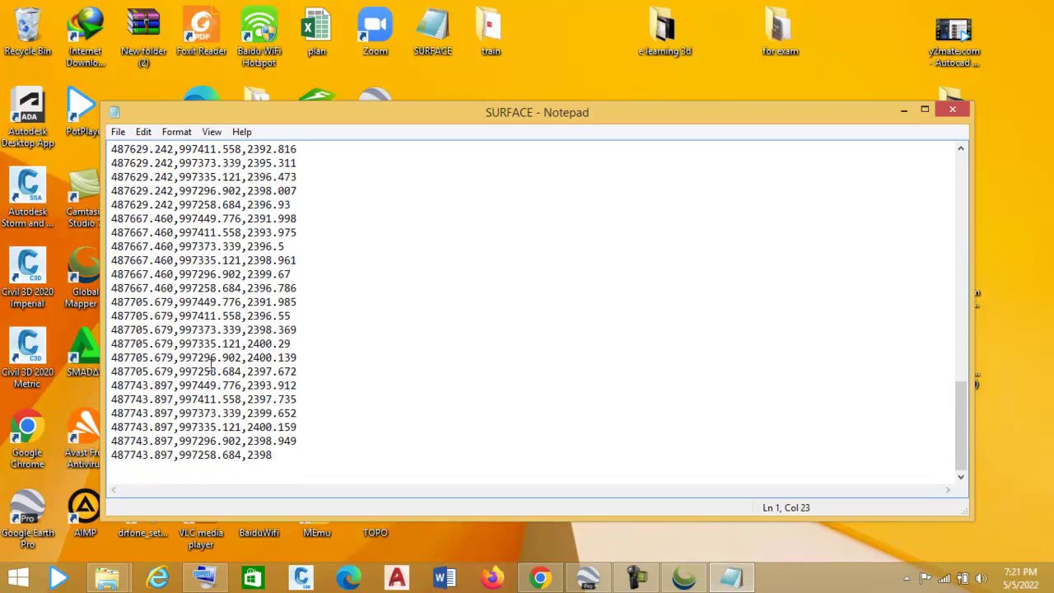
scroll(208, 370, "up", 8)
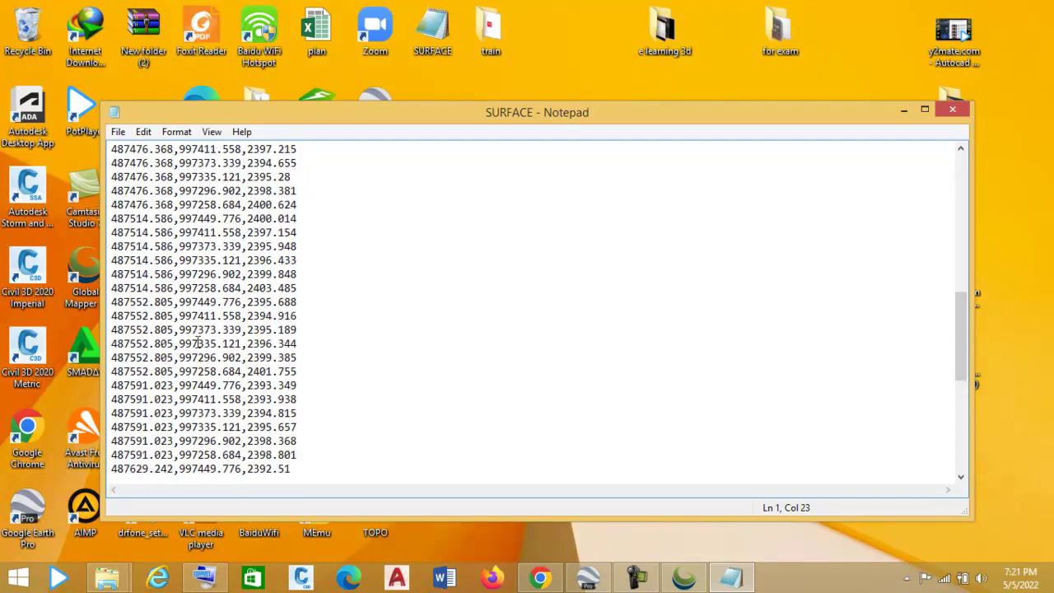
scroll(196, 343, "up", 12)
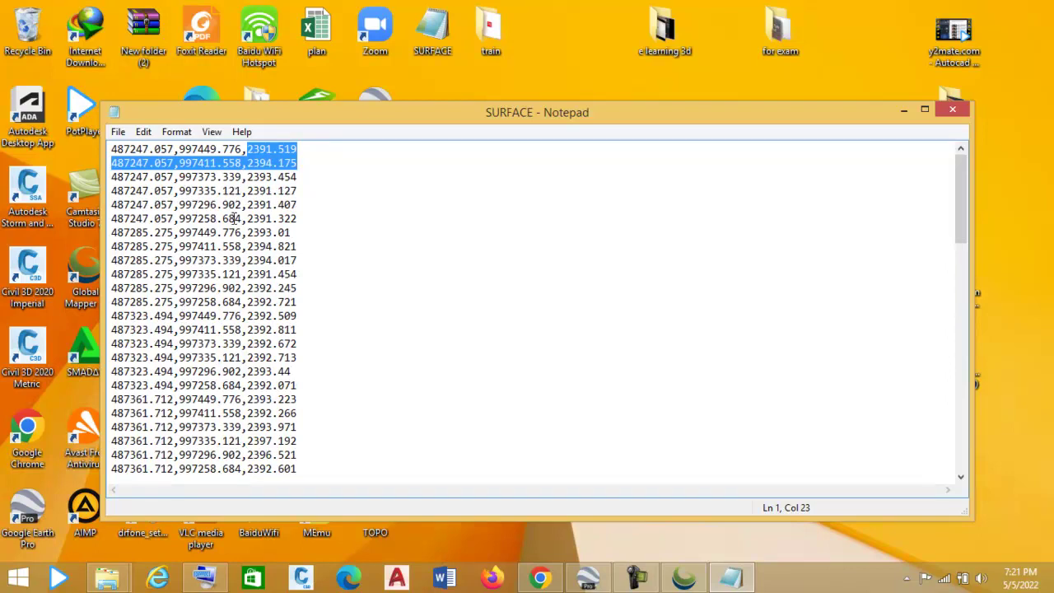
key("shift+Home")
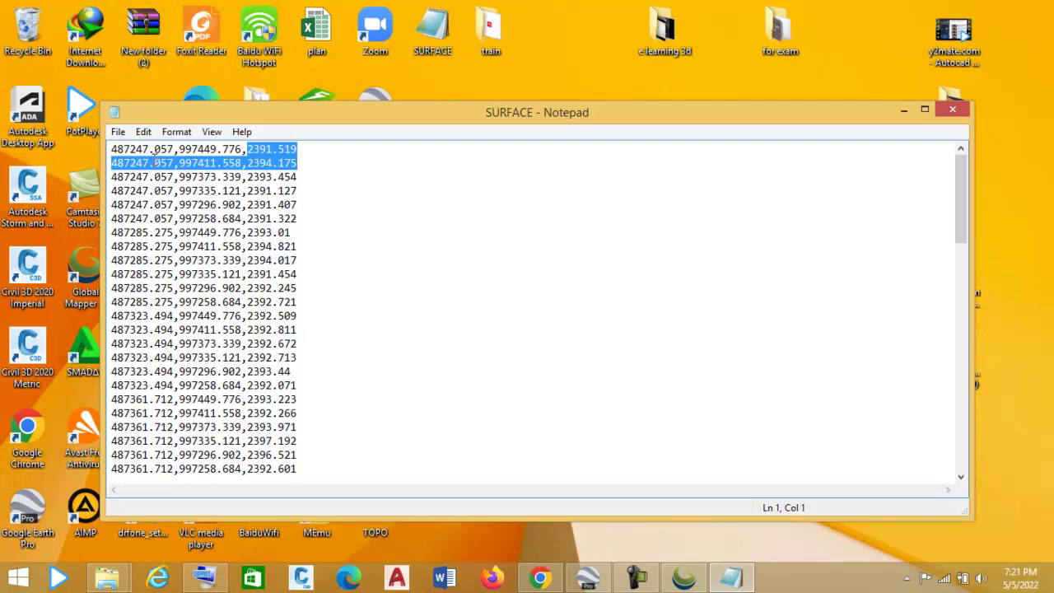